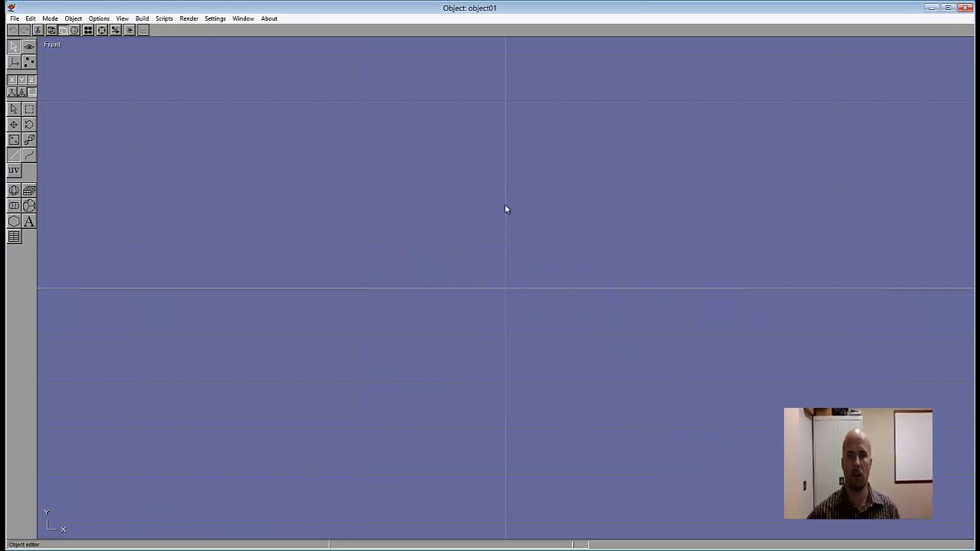
Step: Draw a three-point path from the vertical axis, ending at about (-50, 2), and set its ends to Closed to form a triangle
mouse_move(504, 222)
mouse_down()
mouse_move(312, 150)
mouse_move(299, 190)
mouse_up()
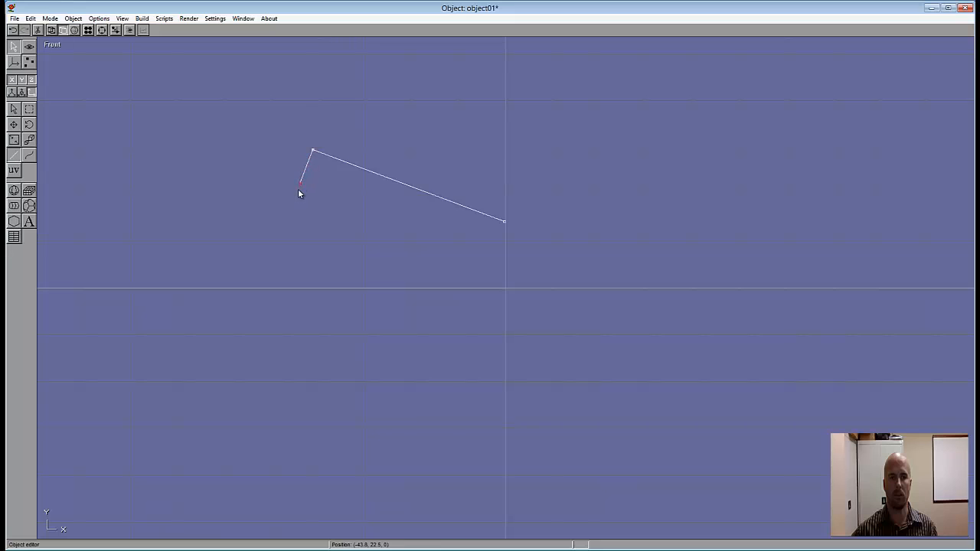
drag(282, 239, 271, 279)
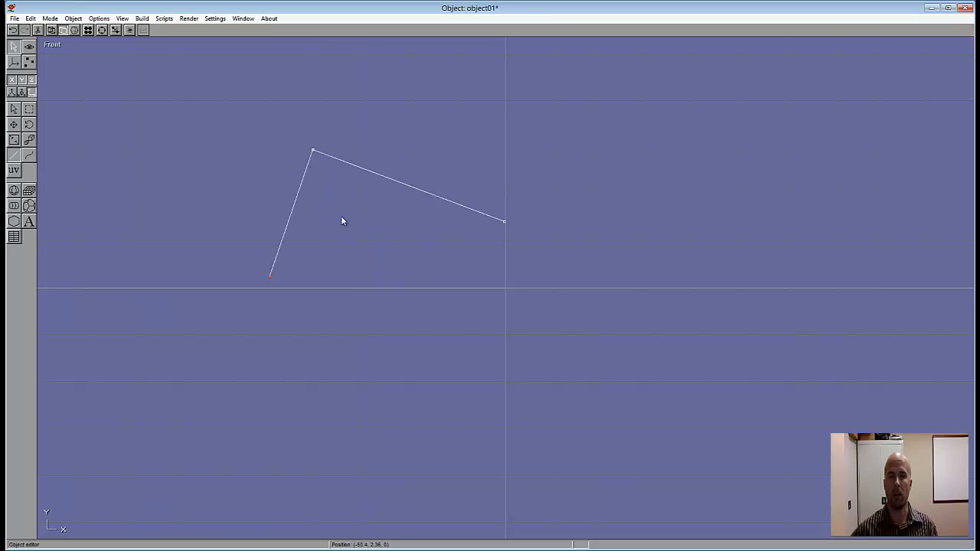
double_click(296, 207)
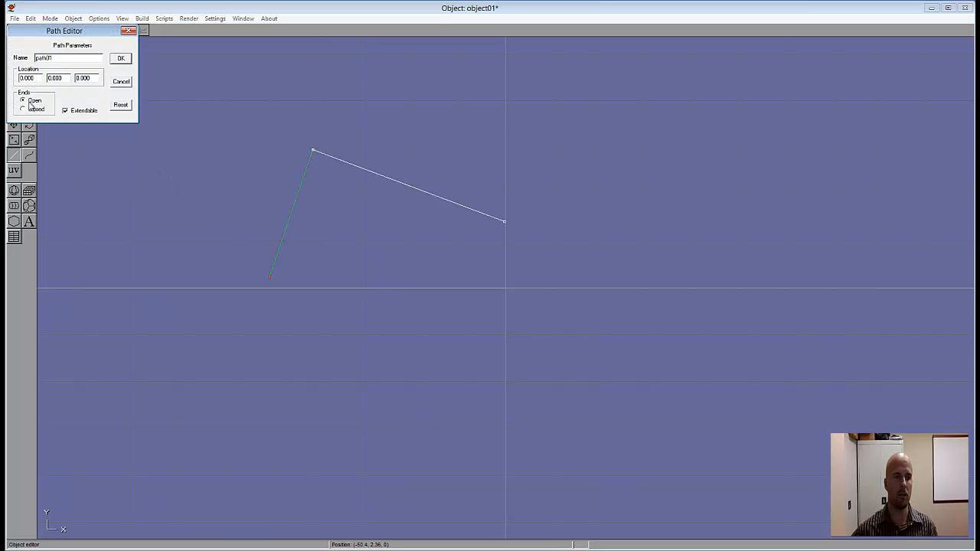
click(24, 110)
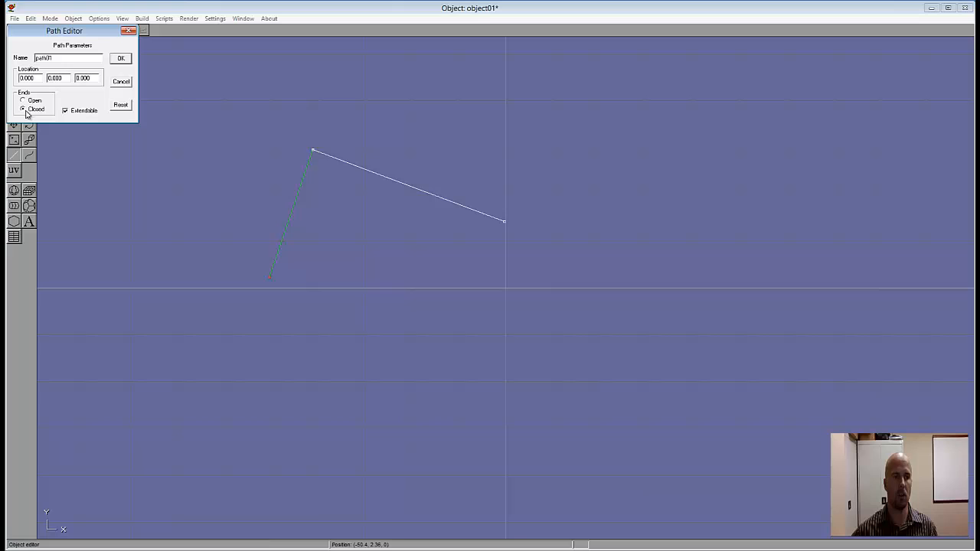
click(121, 59)
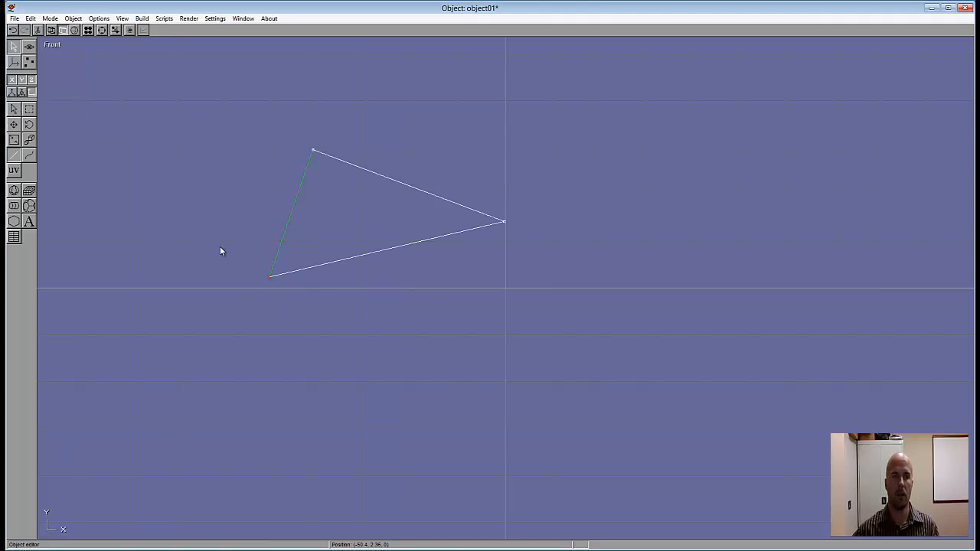
Step: Lathe the triangular path around the Y axis with 6 sections, keeping Closed start and end
click(141, 19)
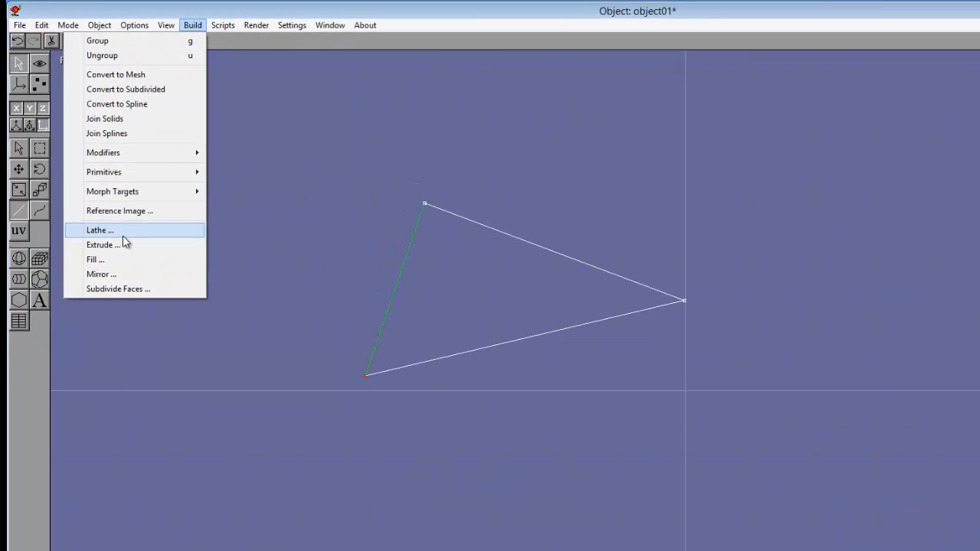
click(75, 170)
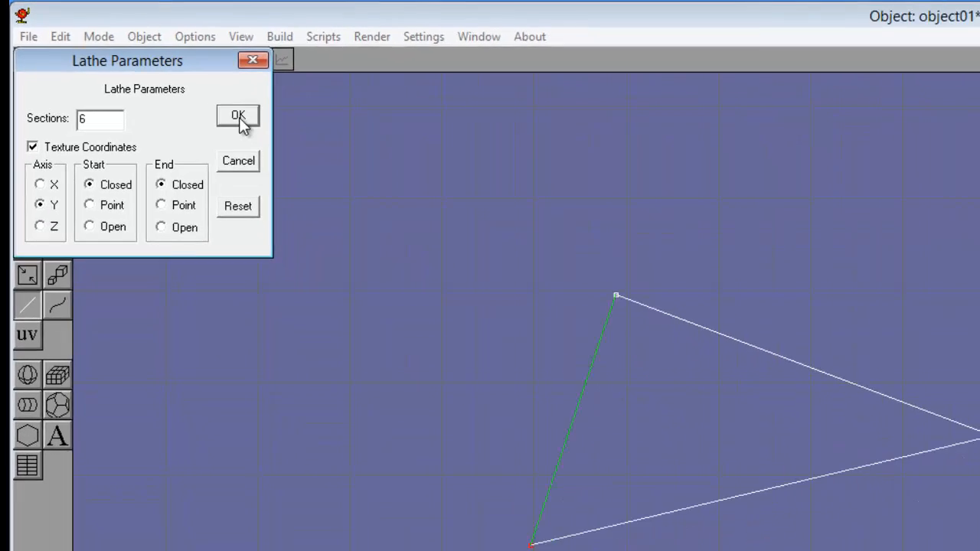
click(306, 148)
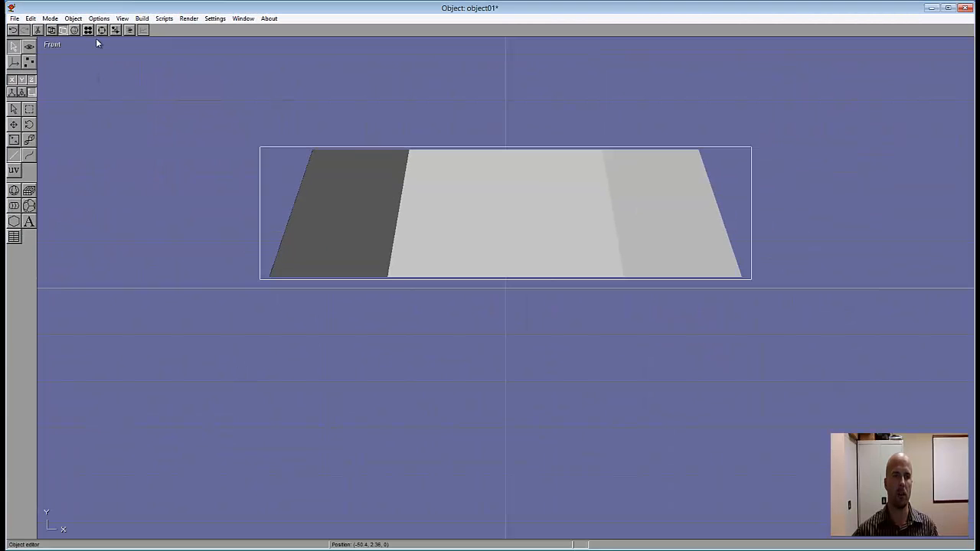
middle_drag(541, 252, 511, 267)
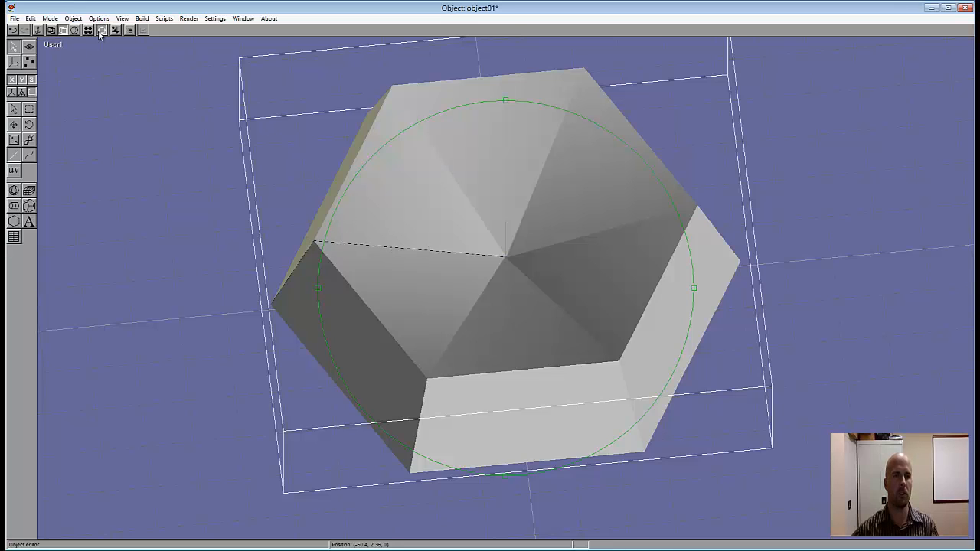
Step: Delete the original triangular path, keeping the lathed solid
click(53, 46)
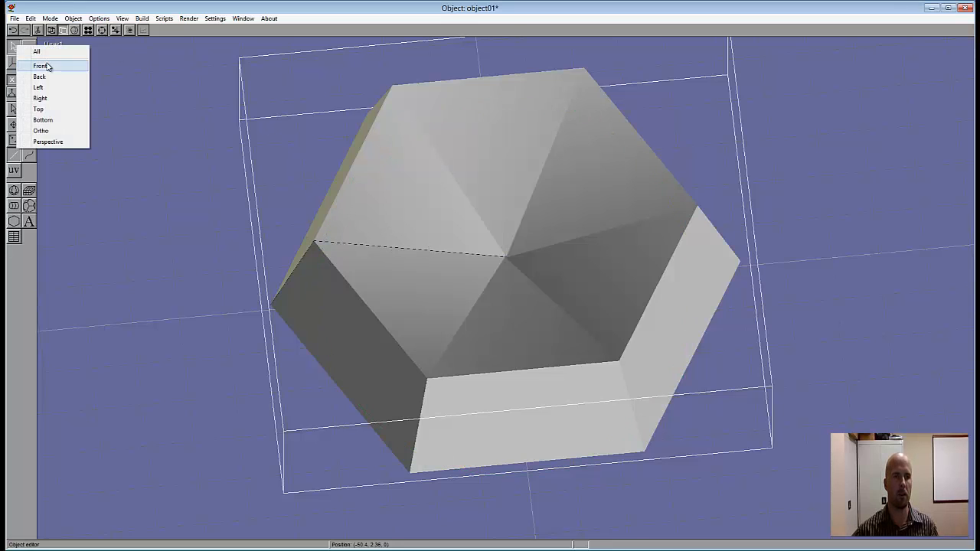
click(46, 65)
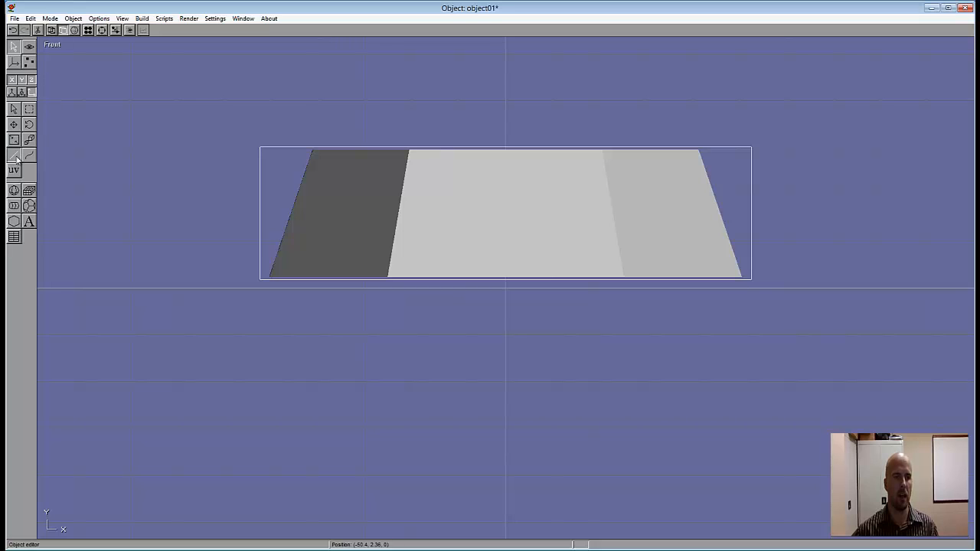
click(288, 223)
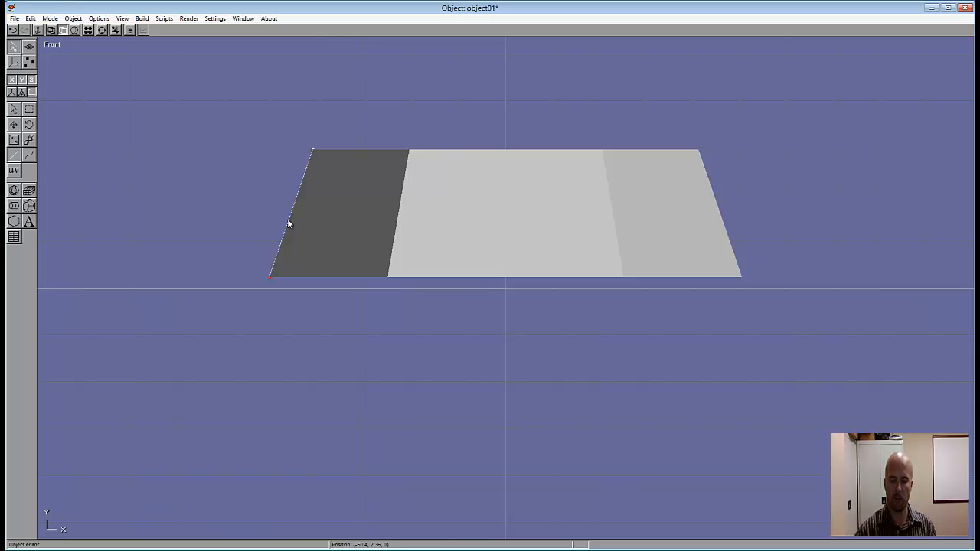
key(Delete)
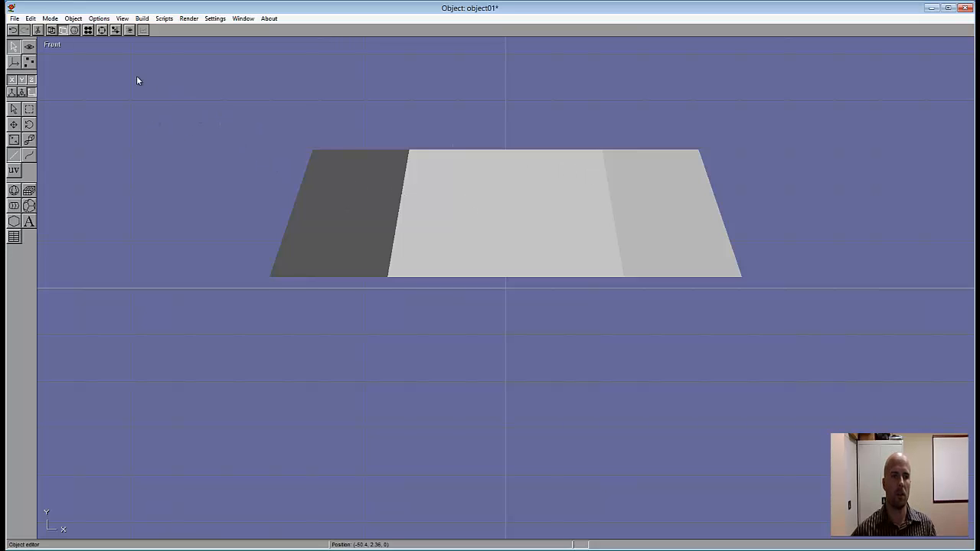
Step: In wireframe point editing, delete the upper and lower rows of horizontal edges from the lathed solid, leaving six separate triangles
click(51, 29)
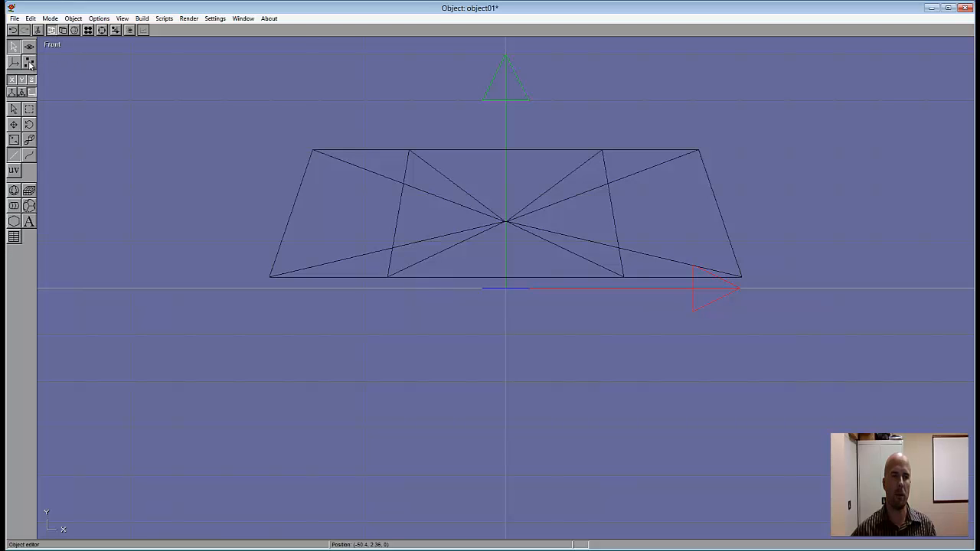
click(29, 63)
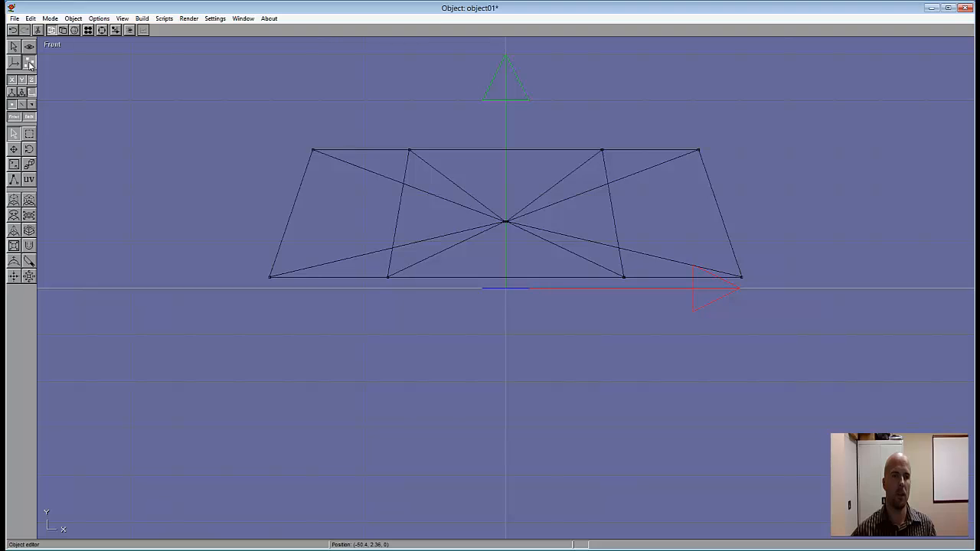
click(30, 135)
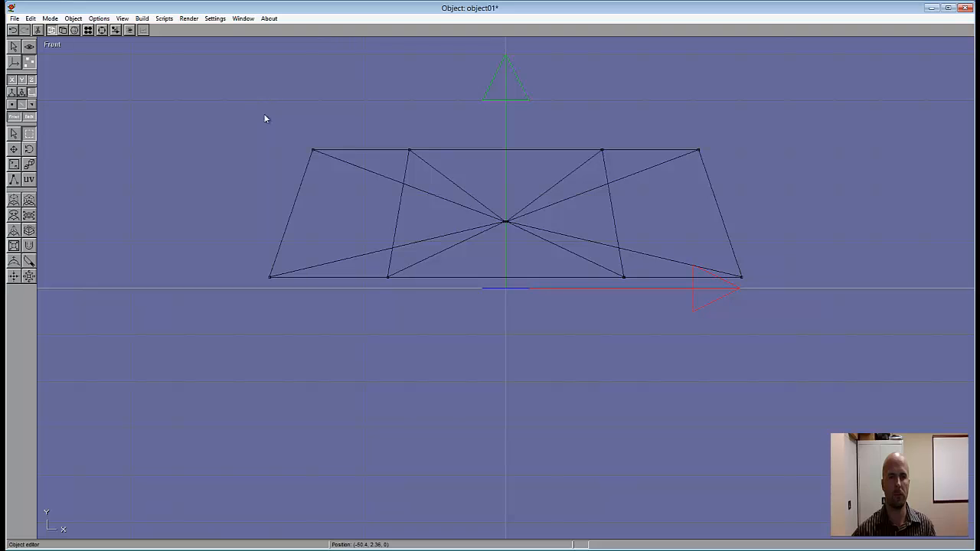
drag(281, 123, 749, 175)
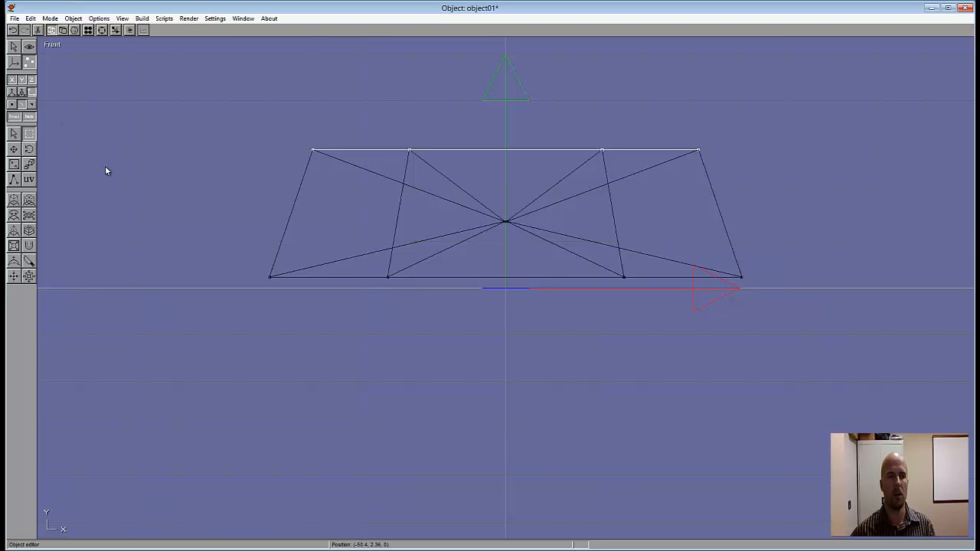
key(Delete)
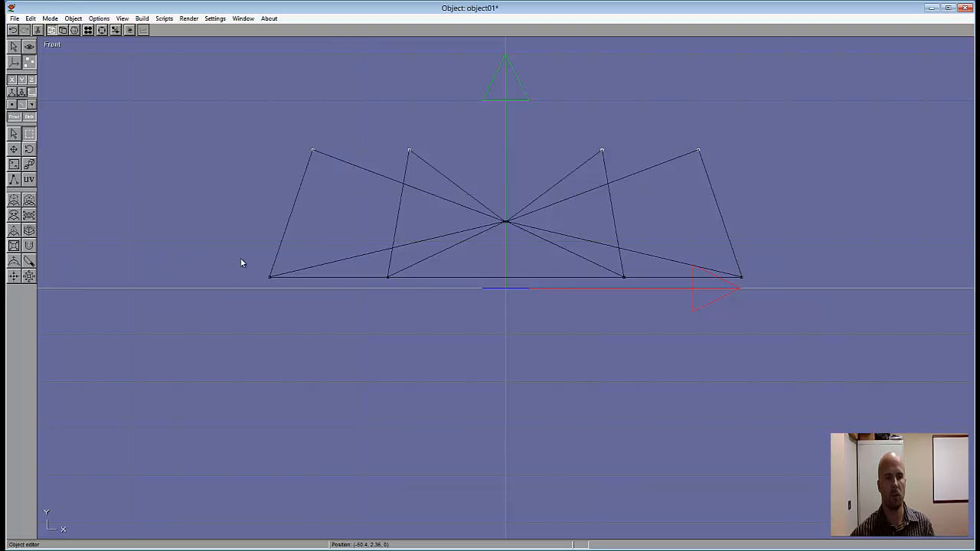
drag(245, 262, 788, 313)
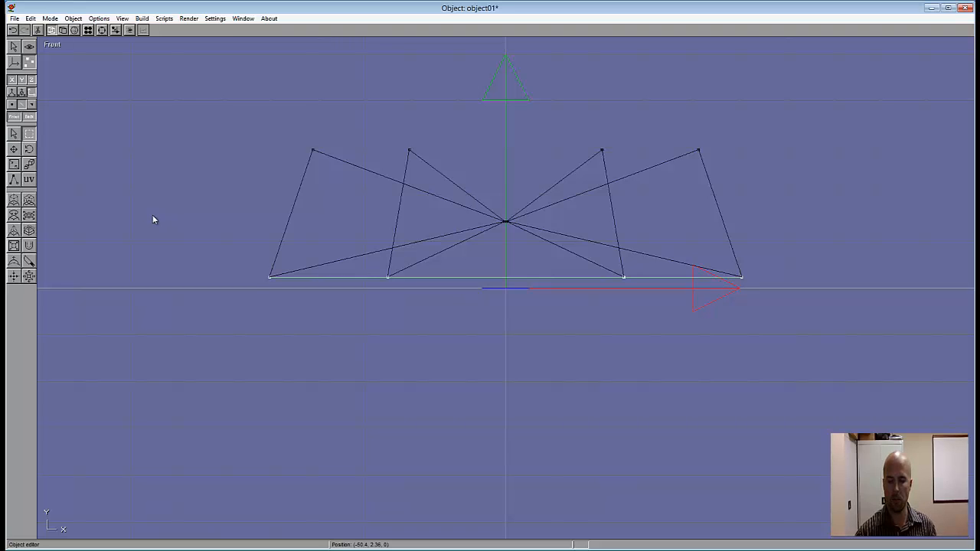
key(Delete)
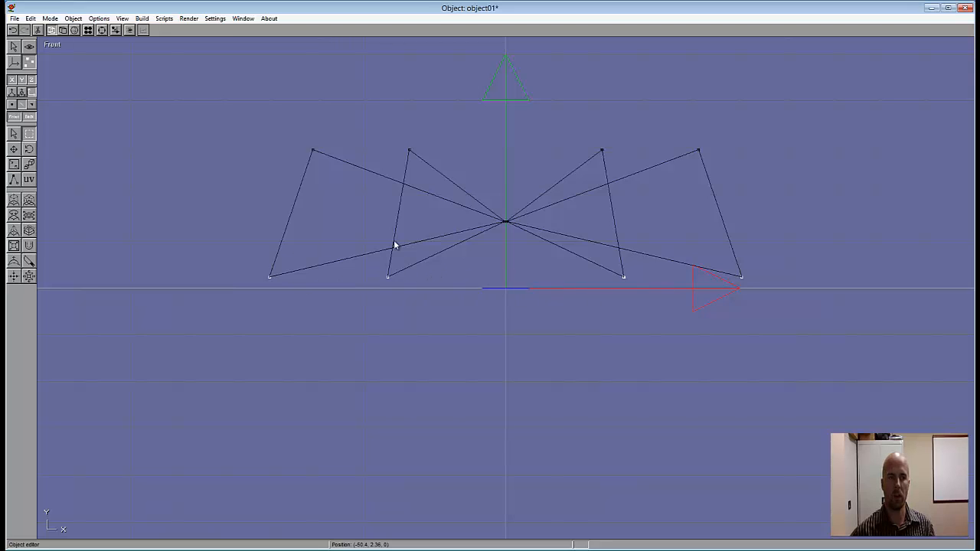
Step: Rotate the selected lower points around the centre in the Top view to twist the six blades
click(123, 19)
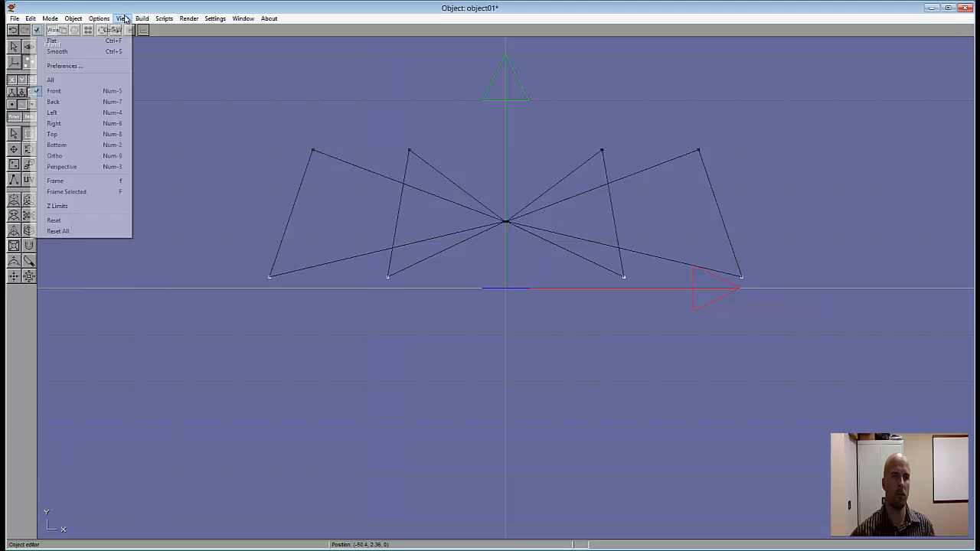
click(55, 91)
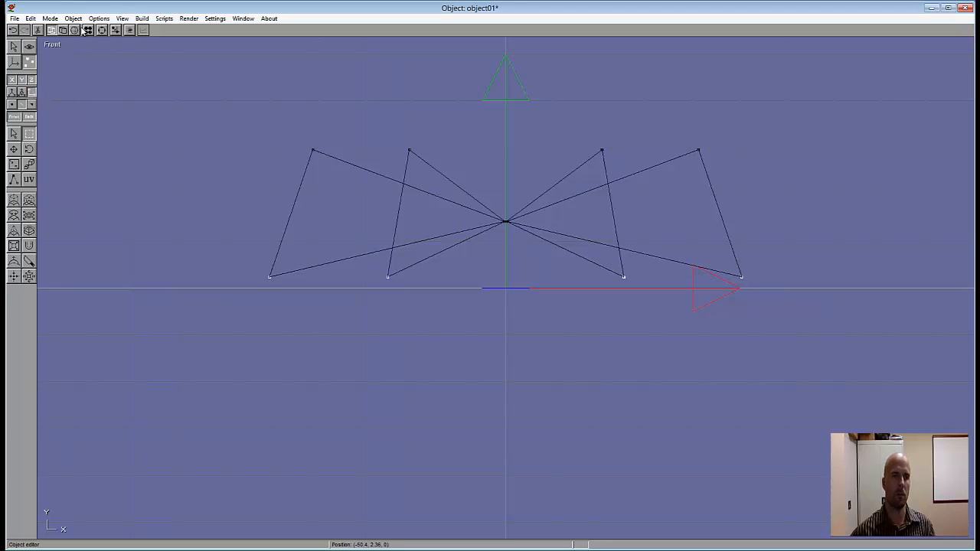
click(122, 19)
click(53, 134)
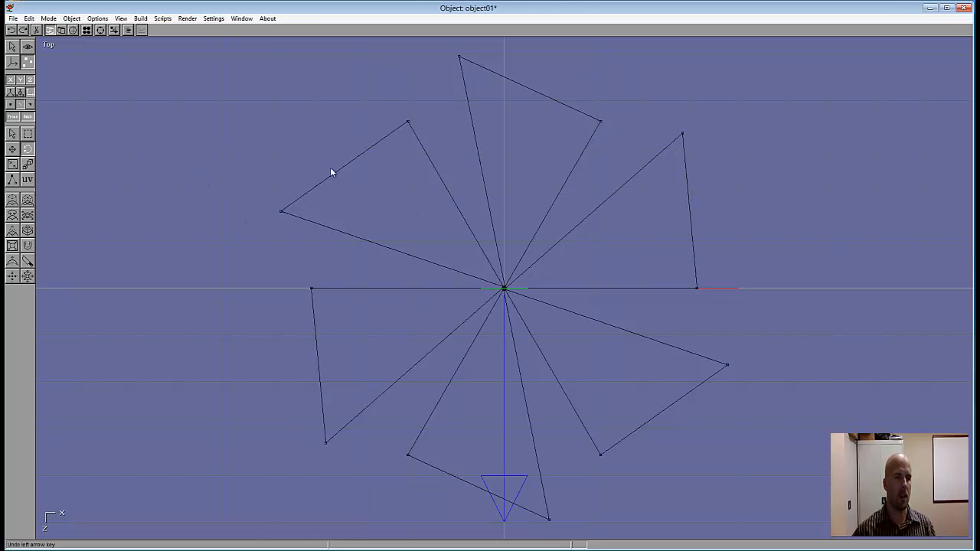
Step: Select all edges of the six blades, fill their holes with faces, and display the model with flat shading
click(11, 136)
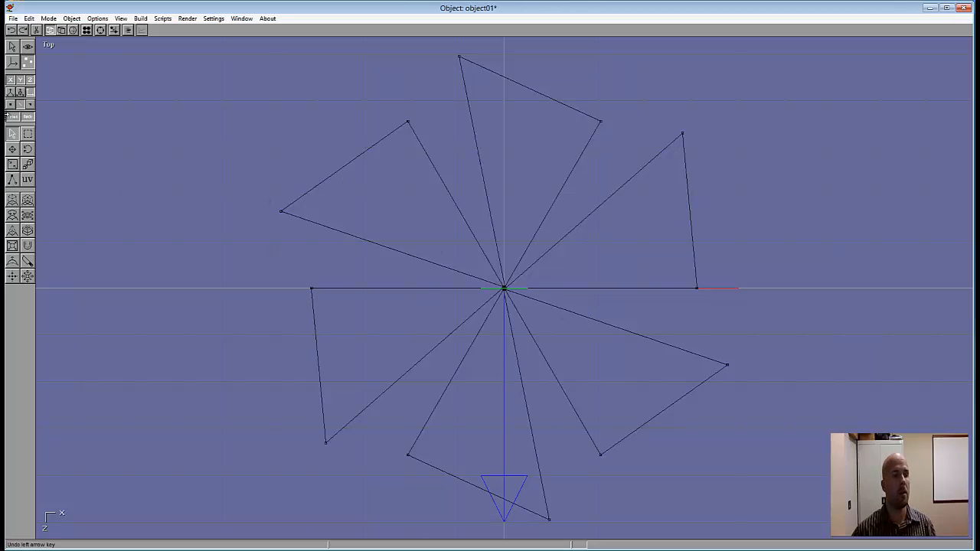
click(29, 18)
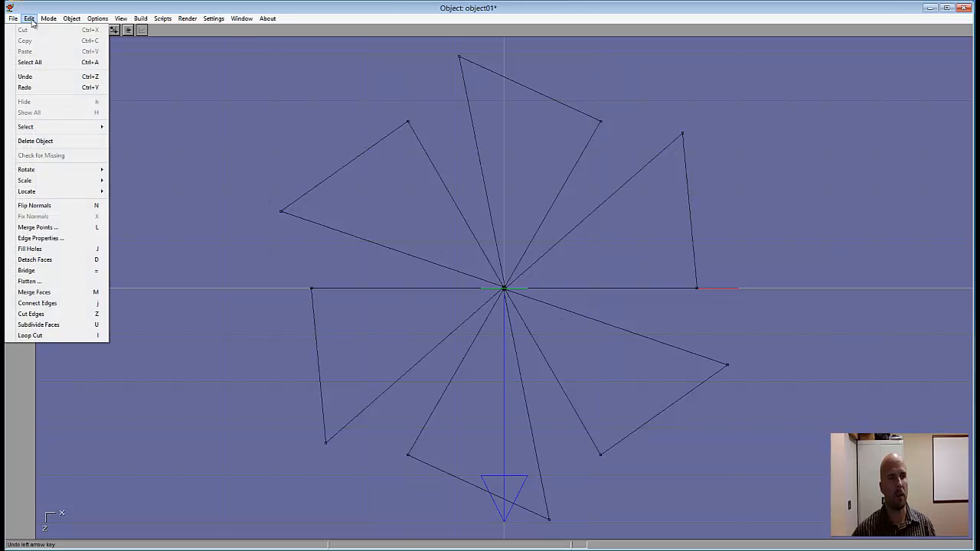
click(29, 63)
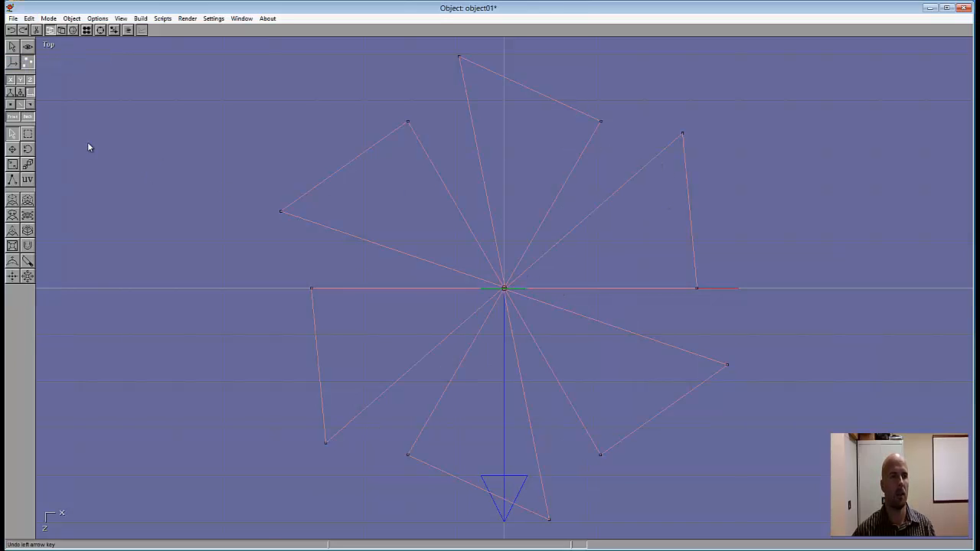
click(29, 19)
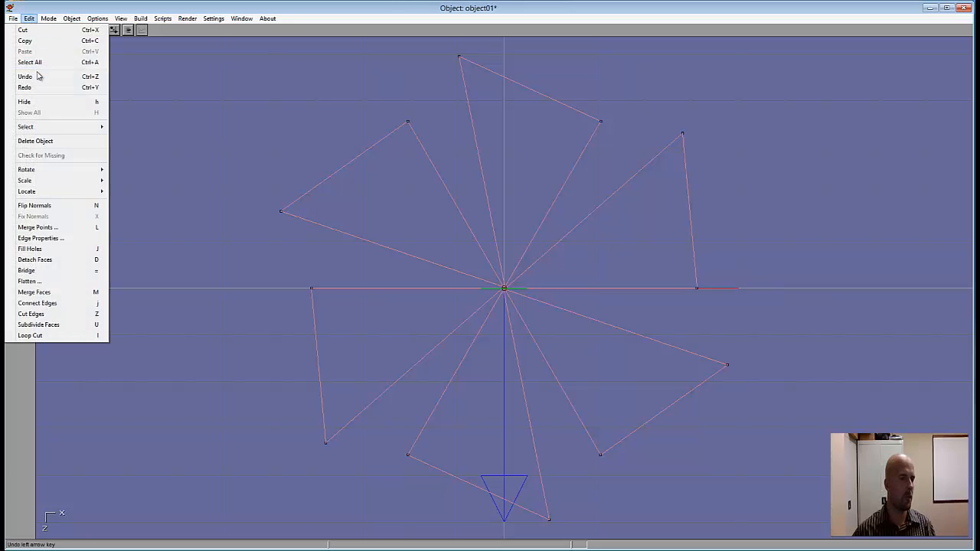
click(30, 248)
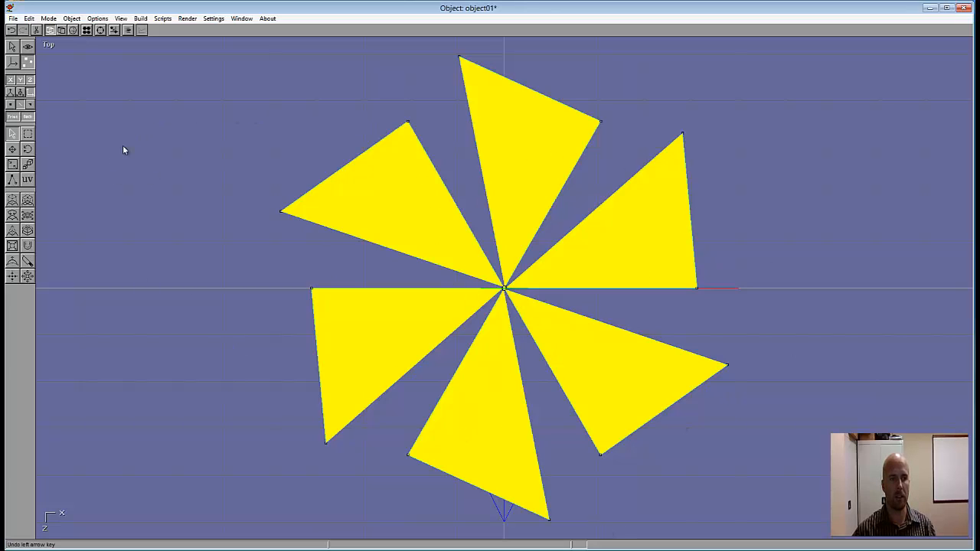
key(ctrl+z)
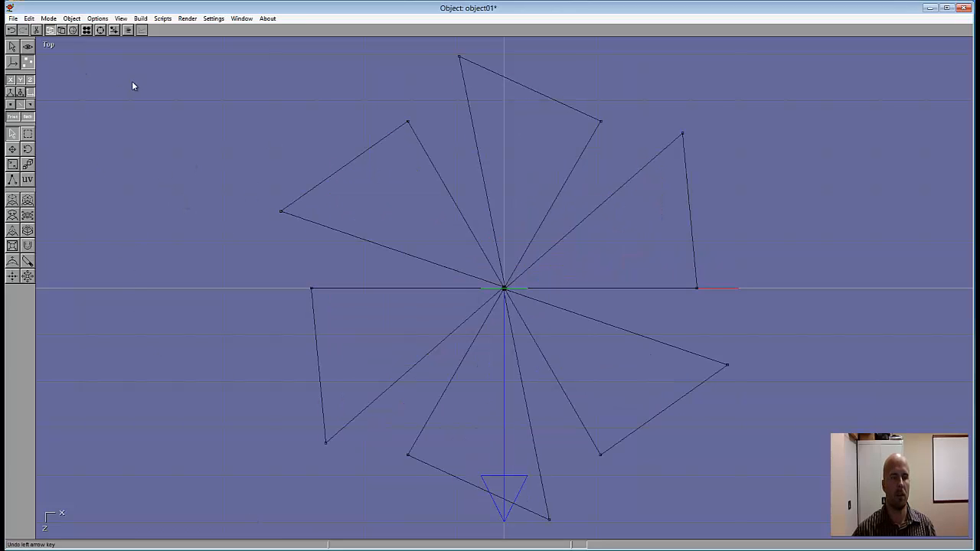
click(62, 30)
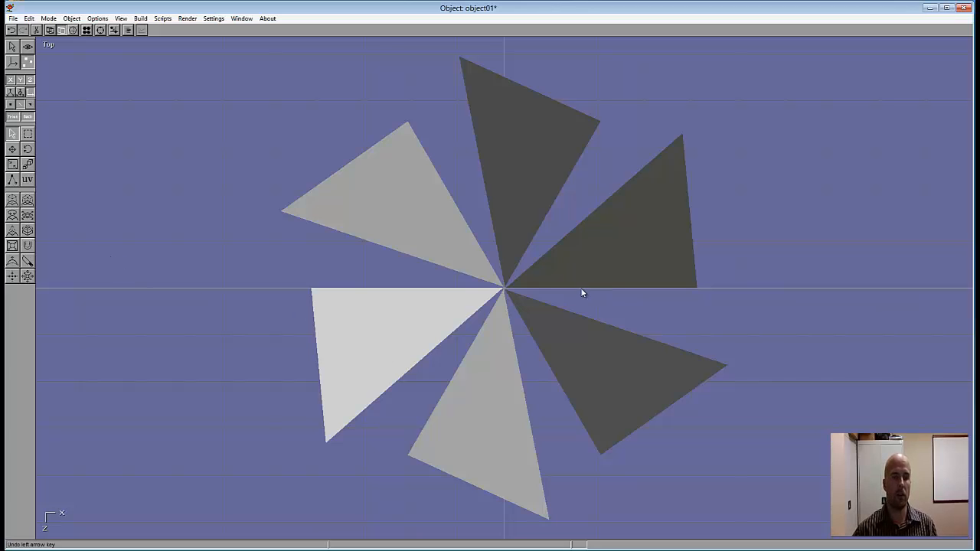
Step: In the Front view, draw a sphere about 10.87 in diameter on the vertical axis below the fan blades
click(48, 45)
click(40, 64)
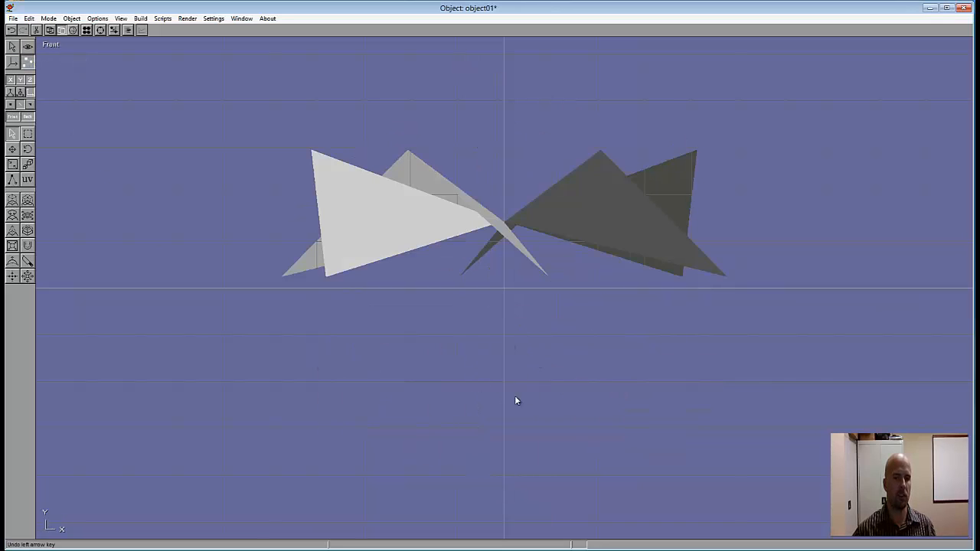
click(12, 46)
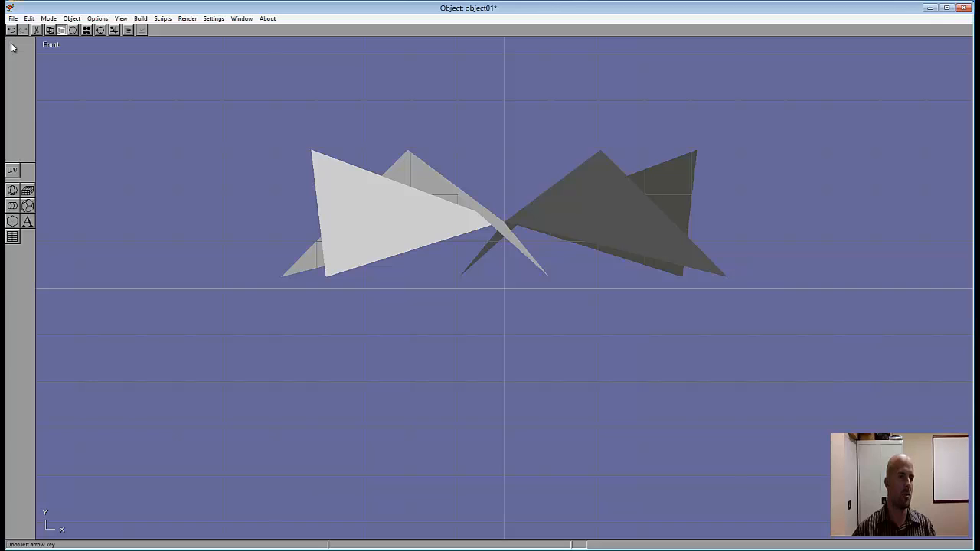
click(13, 190)
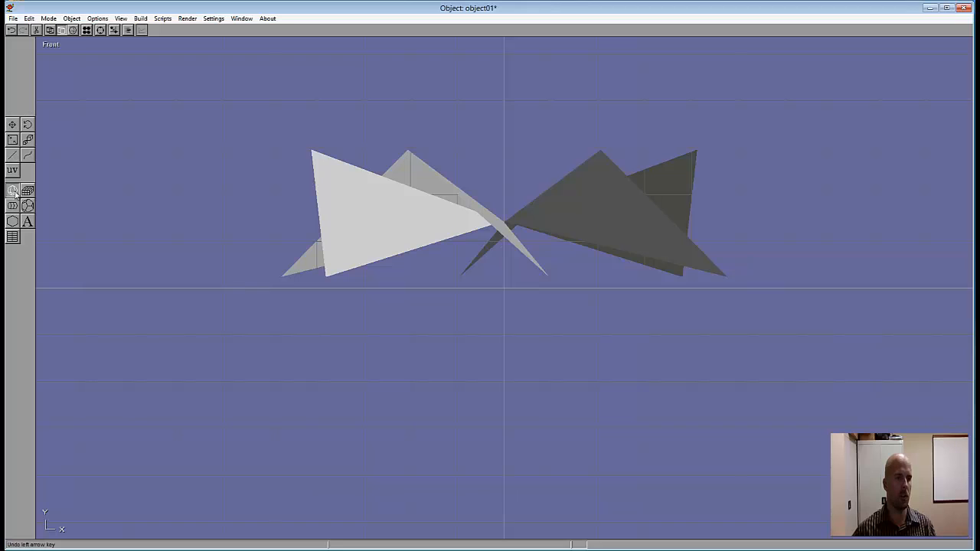
drag(505, 366, 479, 394)
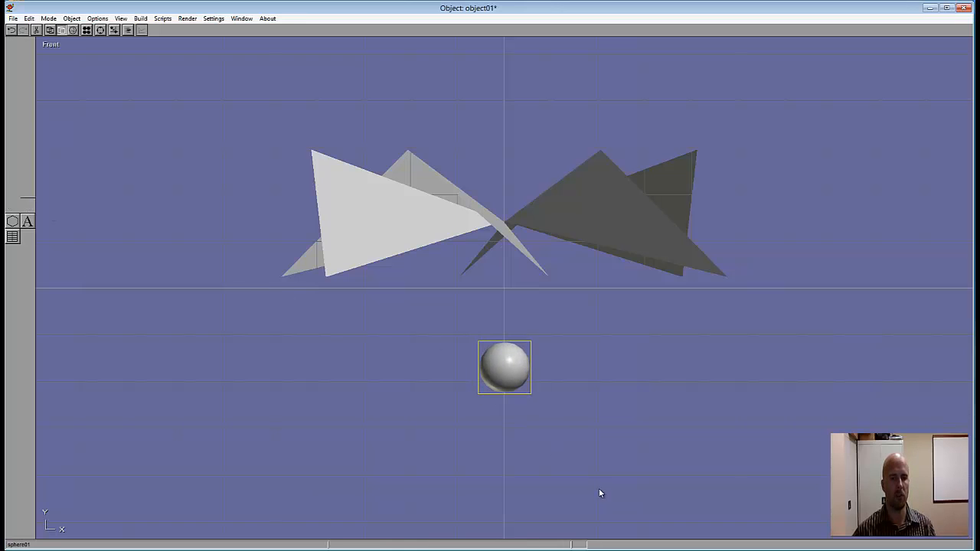
Step: Set the first two location coordinates of the sphere to 0 to place it at the origin
double_click(511, 373)
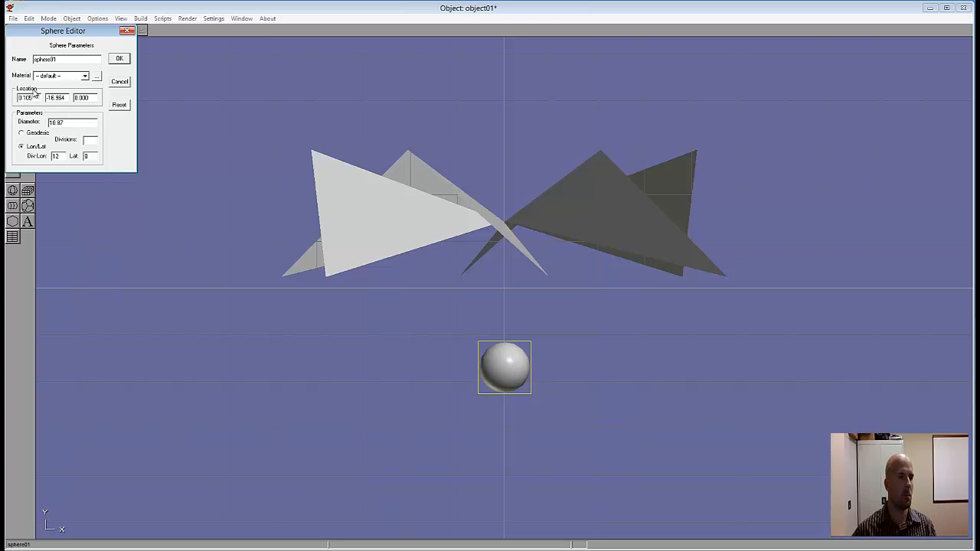
drag(36, 99, 16, 98)
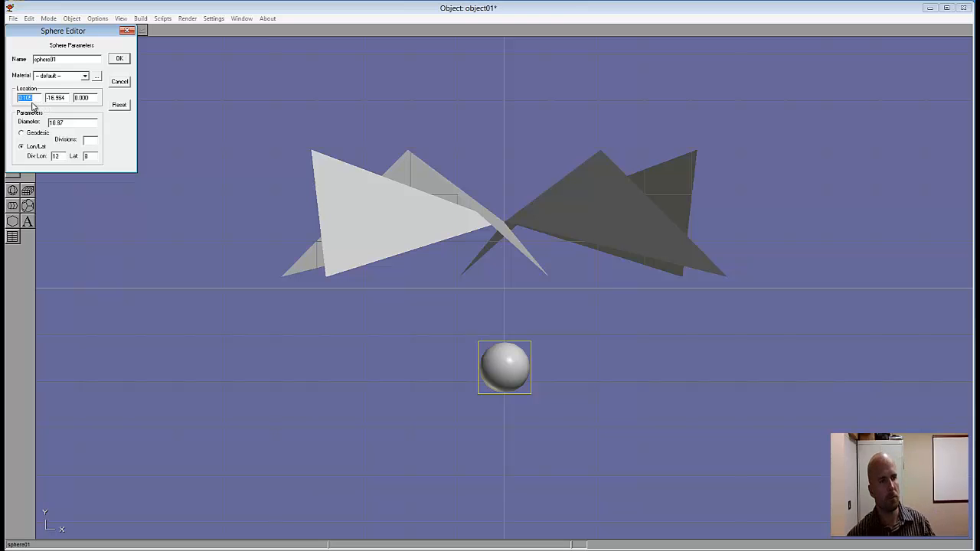
text(0)
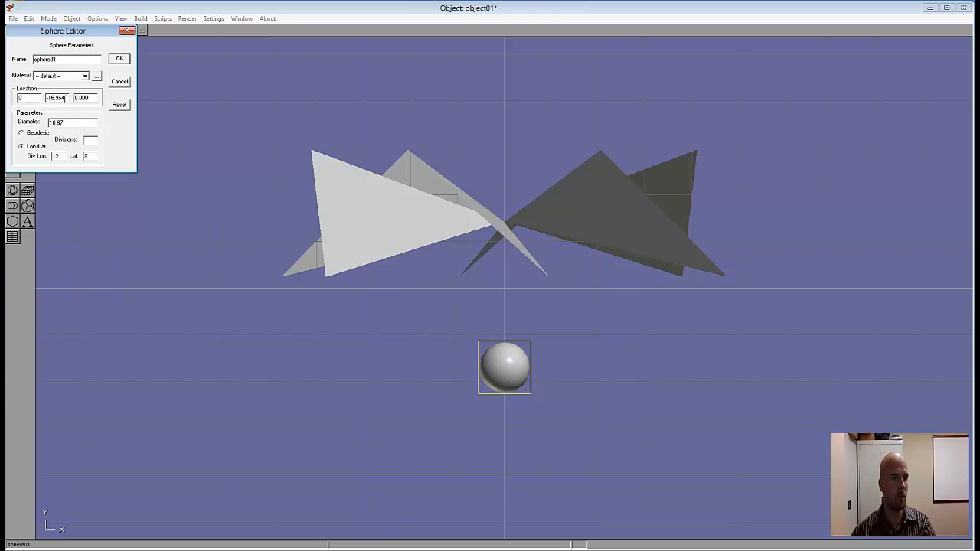
double_click(52, 98)
text(0)
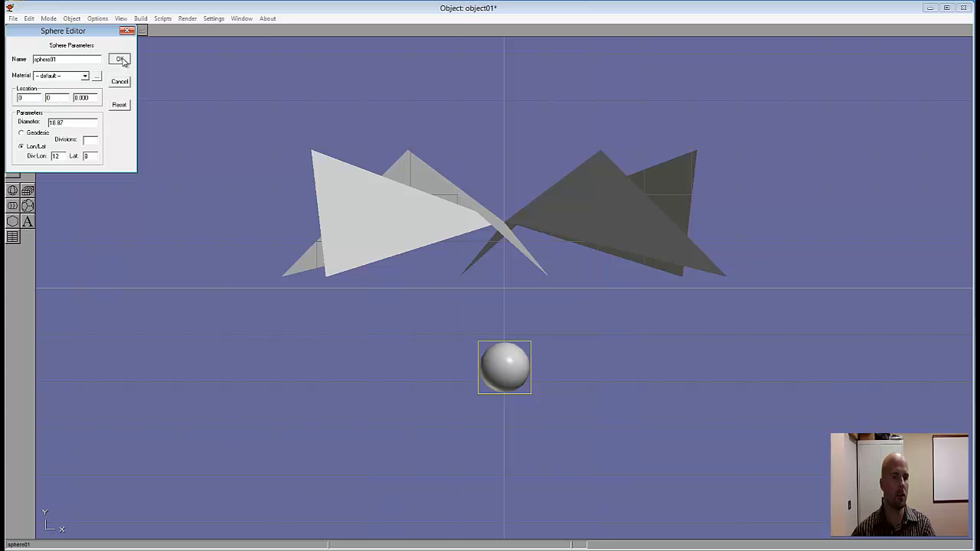
click(121, 60)
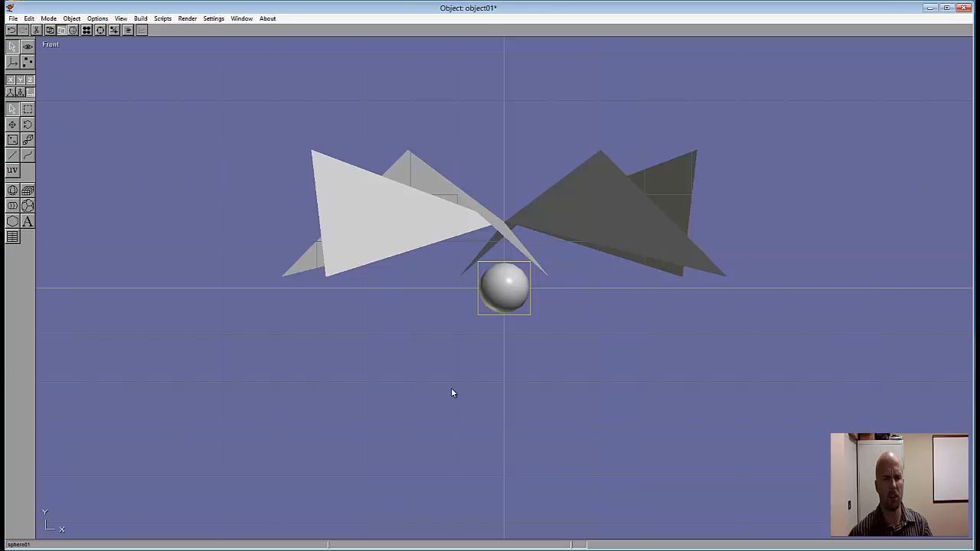
Step: Reduce the sphere's divisions to 8 longitude and 5 latitude
double_click(505, 292)
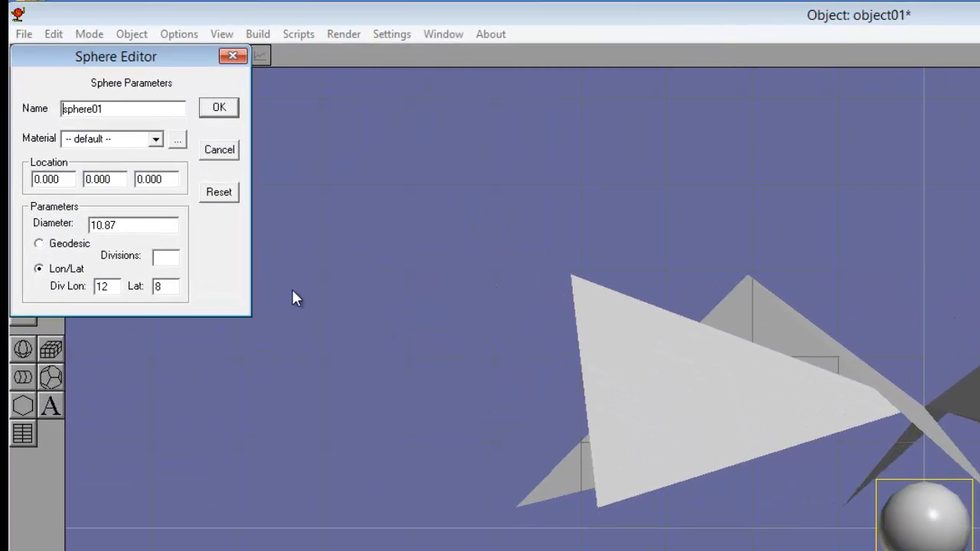
drag(111, 286, 92, 287)
text(8)
drag(169, 286, 151, 286)
text(5)
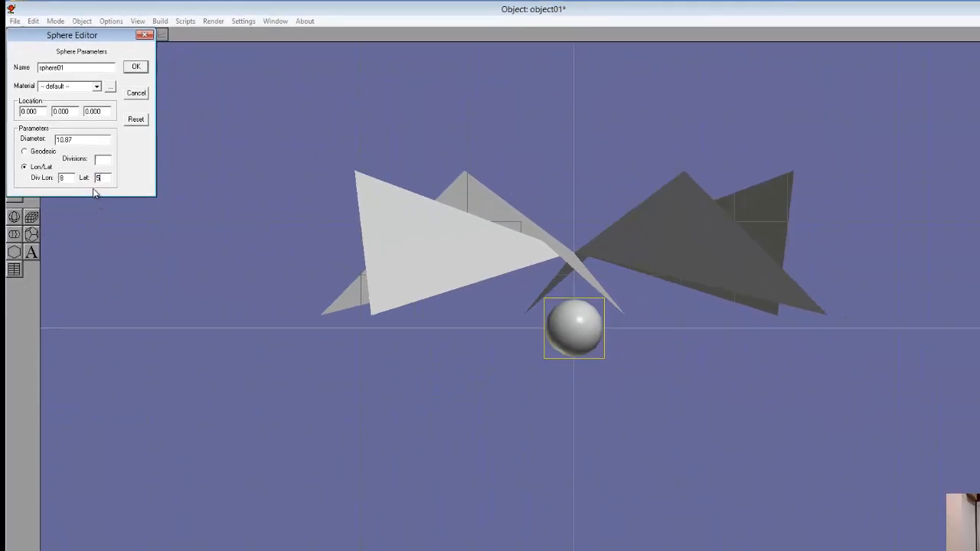
click(119, 62)
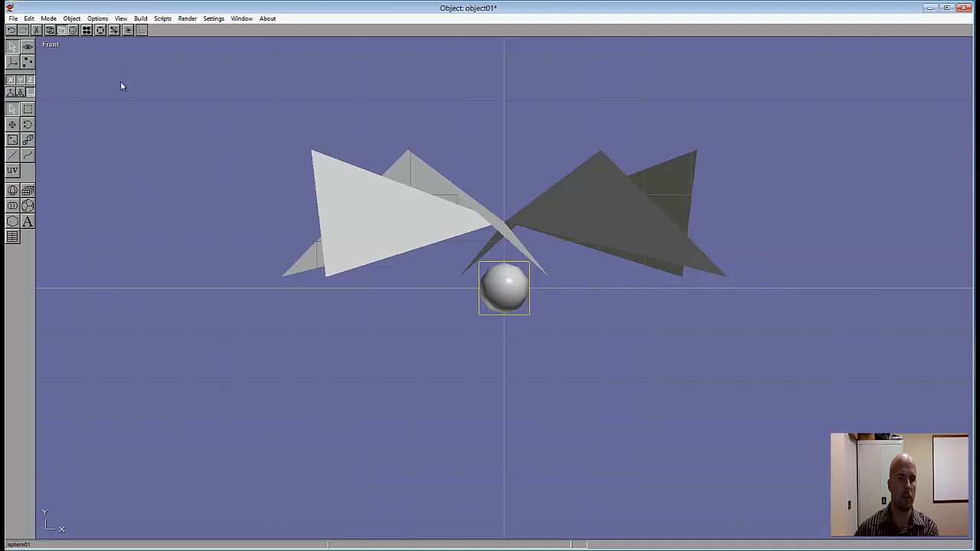
Step: Display the model in wireframe and convert the sphere to a mesh
click(50, 31)
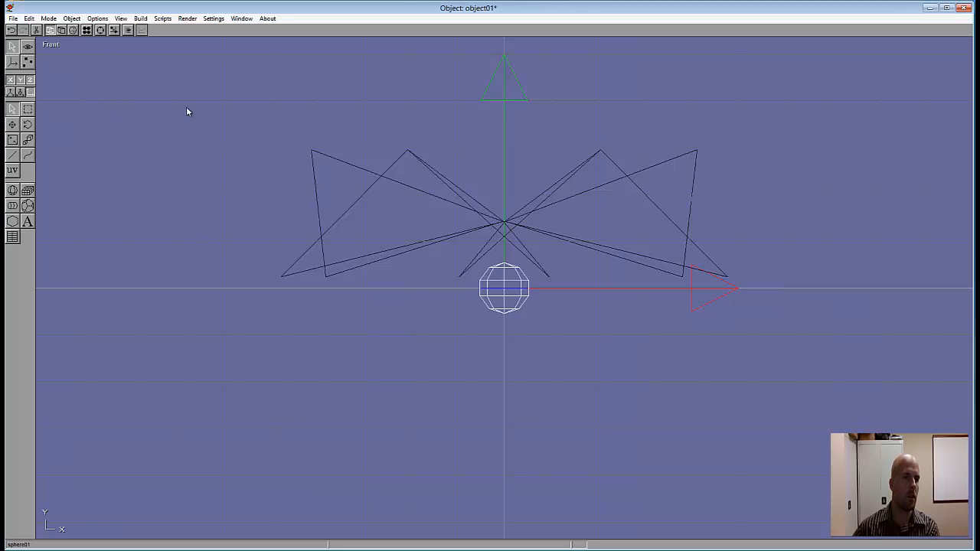
click(141, 19)
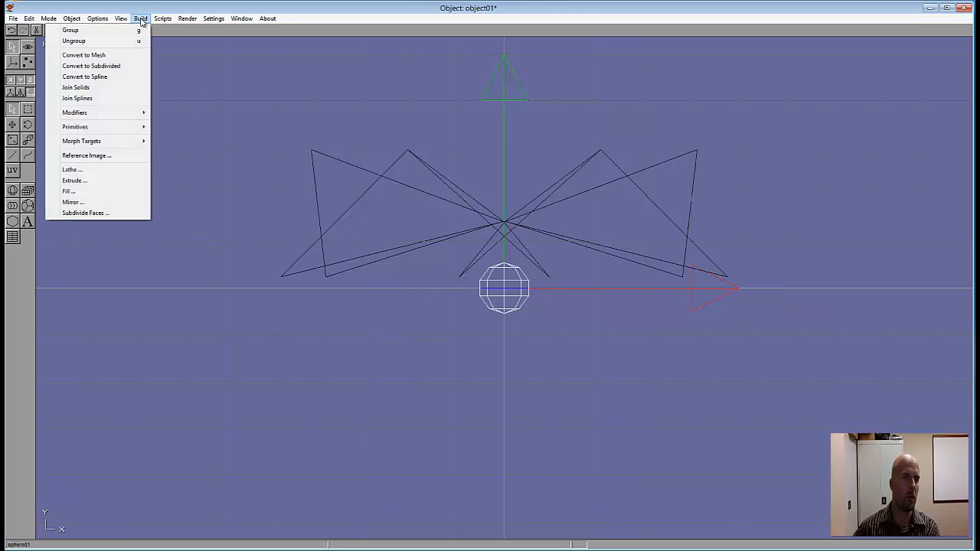
click(84, 55)
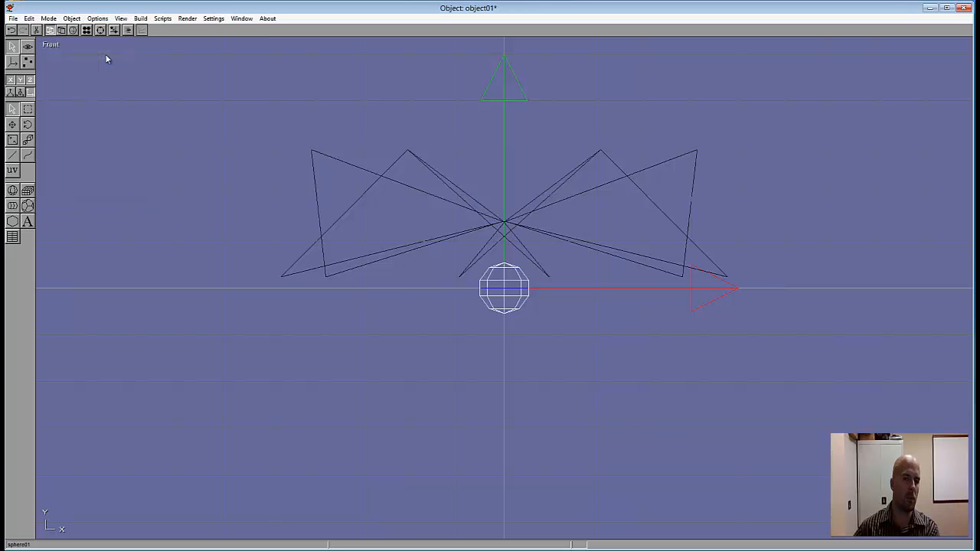
Step: In point editing, raise the sphere's top point into a cone tip and push its bottom point up into the body
click(30, 63)
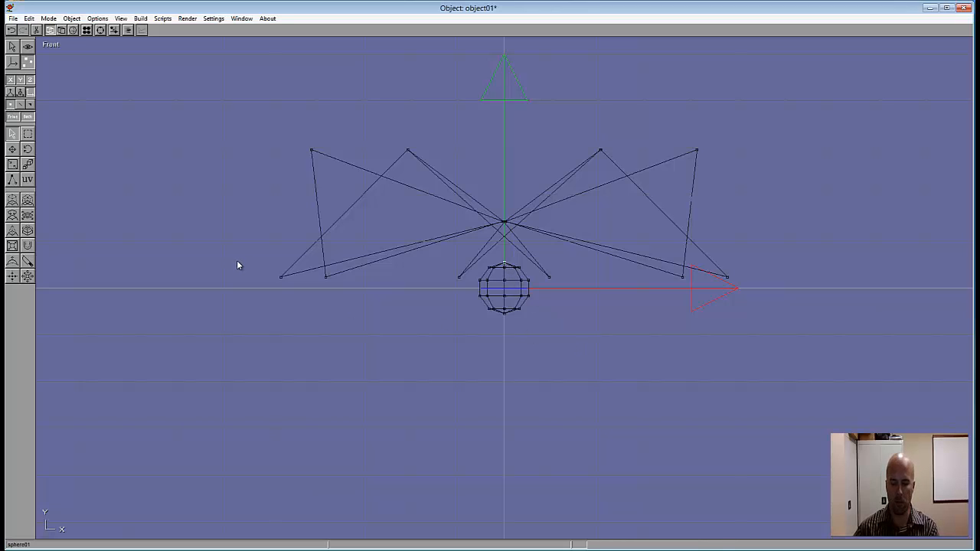
key(Up)
key(Up)
key(Up)
key(Up)
key(Up)
key(Up)
key(Up)
key(Up)
key(Up)
key(Up)
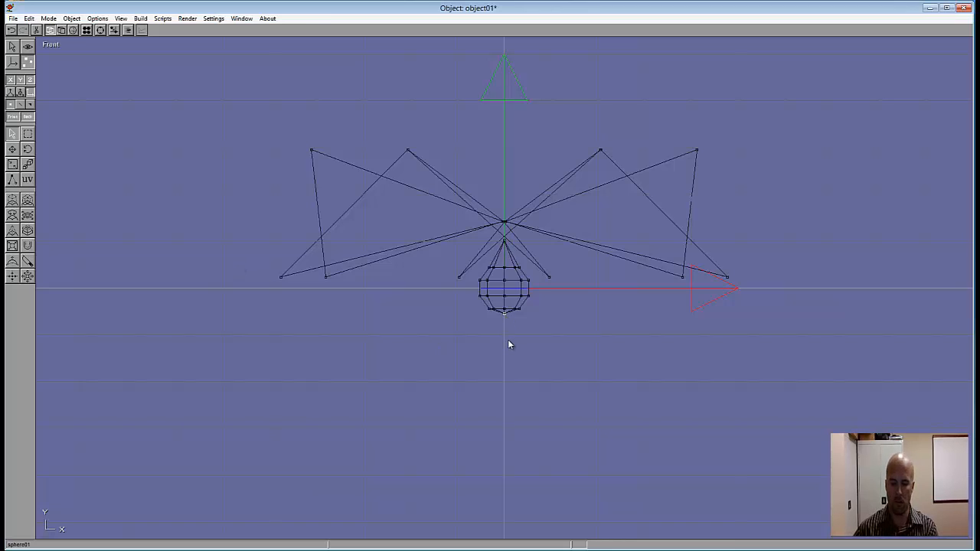
key(Up)
key(Up)
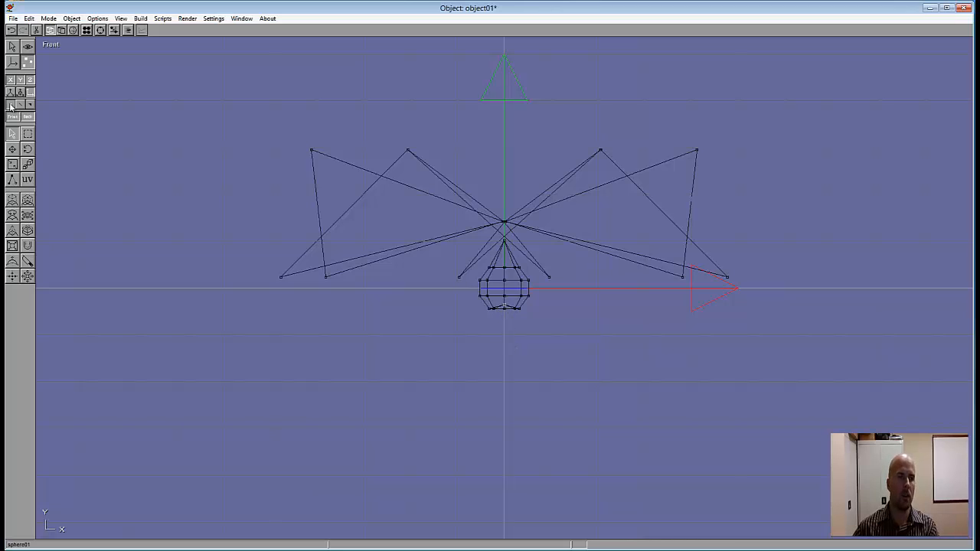
Step: Return to flat-shaded object editing and raise the teardrop hub until it sits at the centre of the blades
click(61, 29)
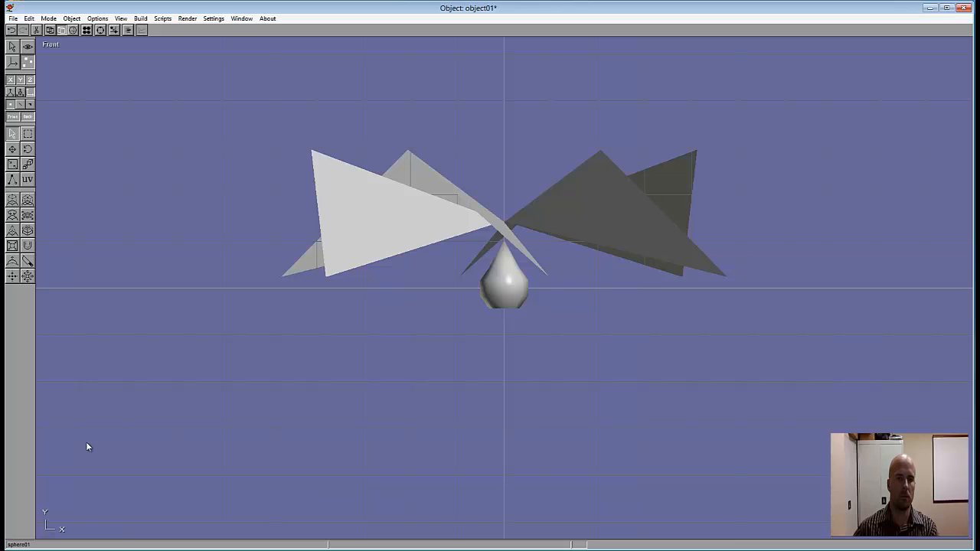
click(11, 46)
click(504, 289)
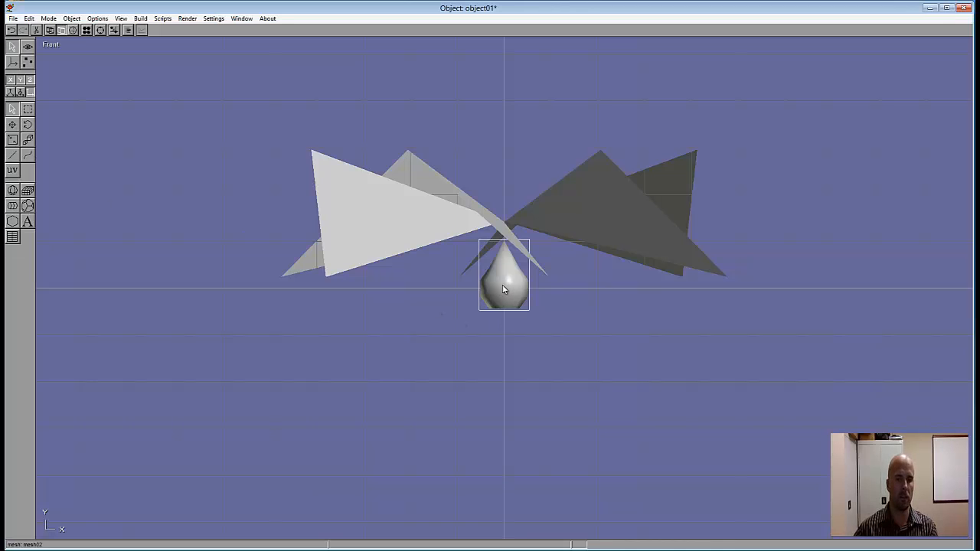
key(Up)
key(Up)
key(Up)
key(Up)
key(Up)
key(Up)
key(Up)
key(Up)
key(Up)
key(Up)
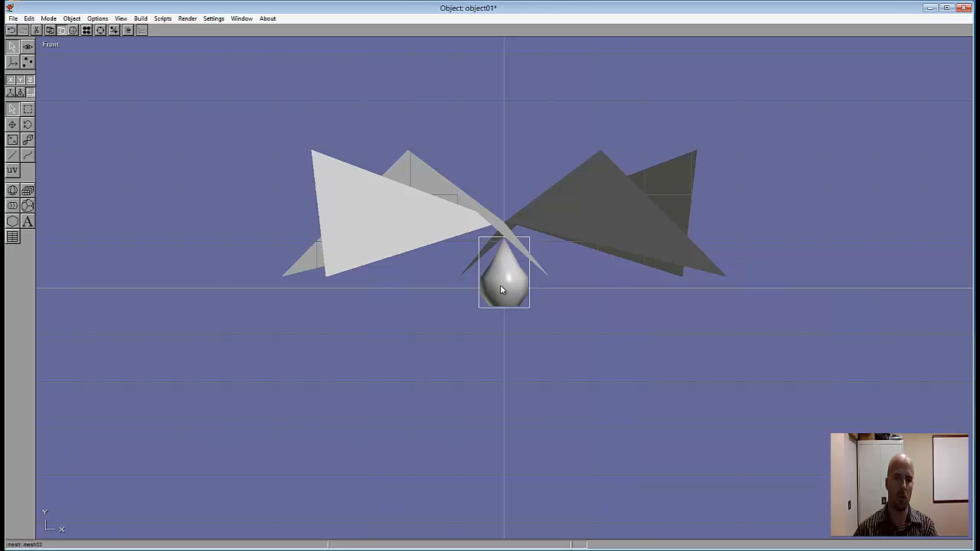
key(Up)
key(Up)
key(Up)
key(Up)
key(Up)
key(Up)
key(Up)
key(Up)
key(Up)
key(Up)
key(Up)
key(Up)
key(Up)
key(Up)
key(Up)
key(Up)
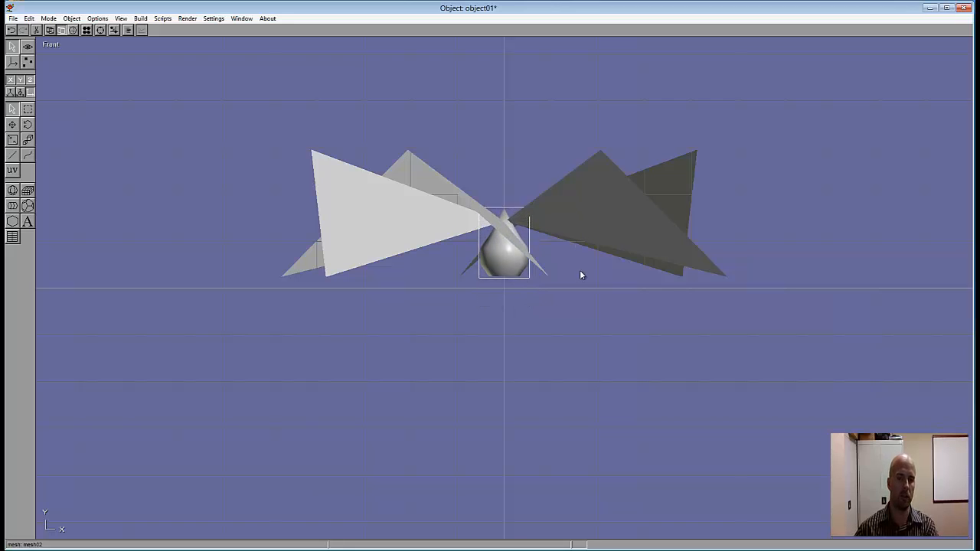
key(Up)
key(Up)
key(Up)
key(Up)
key(Up)
key(Up)
key(Up)
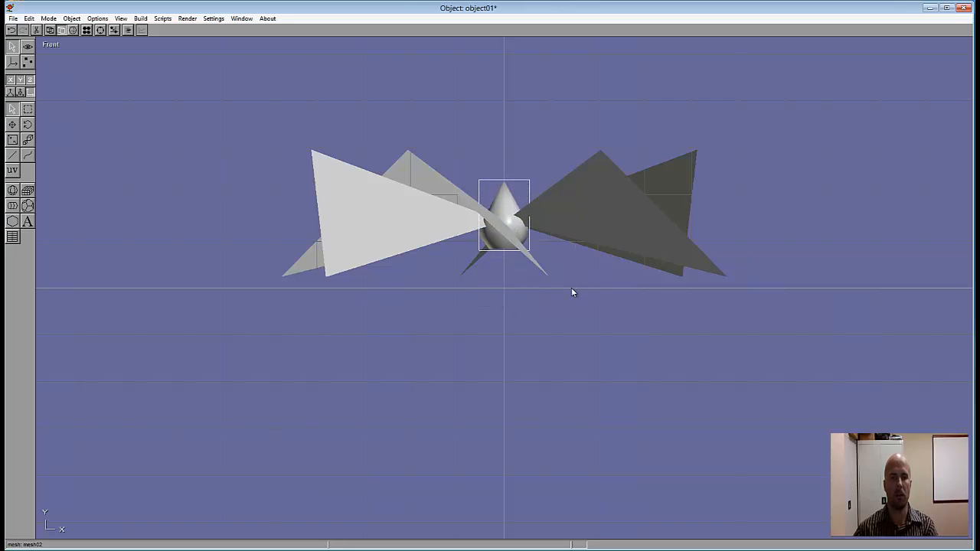
Step: Create a crimson material with RGB 167, 19, 74 and apply it to the teardrop hub
click(100, 30)
drag(509, 233, 484, 252)
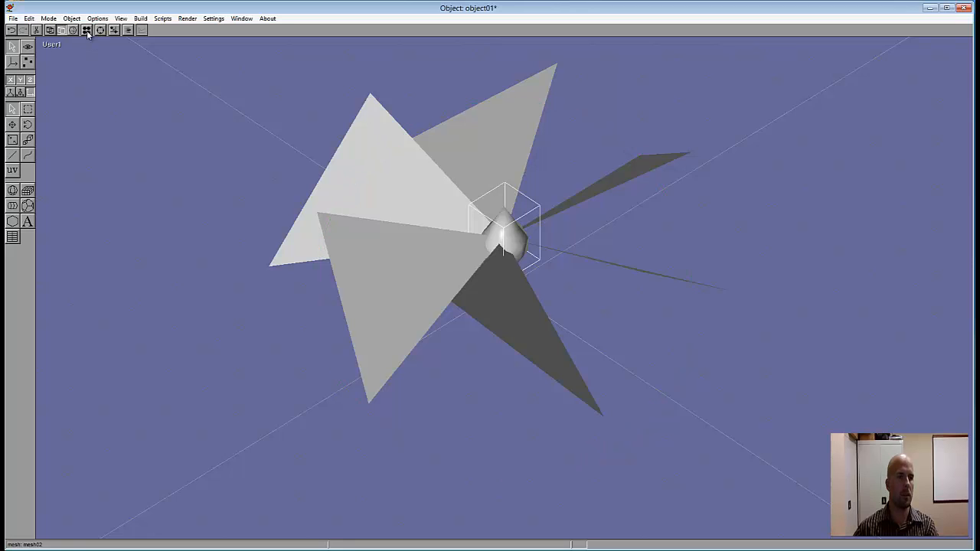
click(87, 30)
double_click(54, 79)
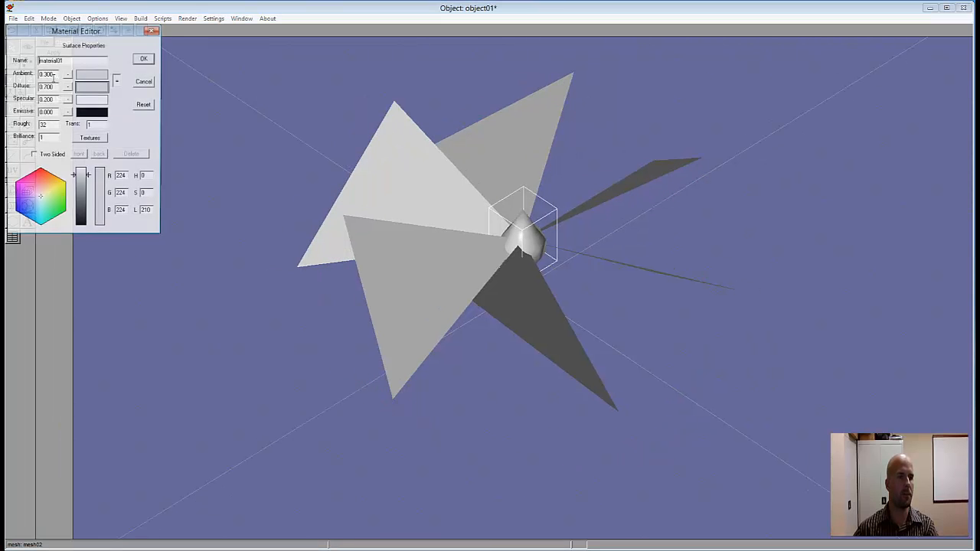
click(32, 179)
click(81, 203)
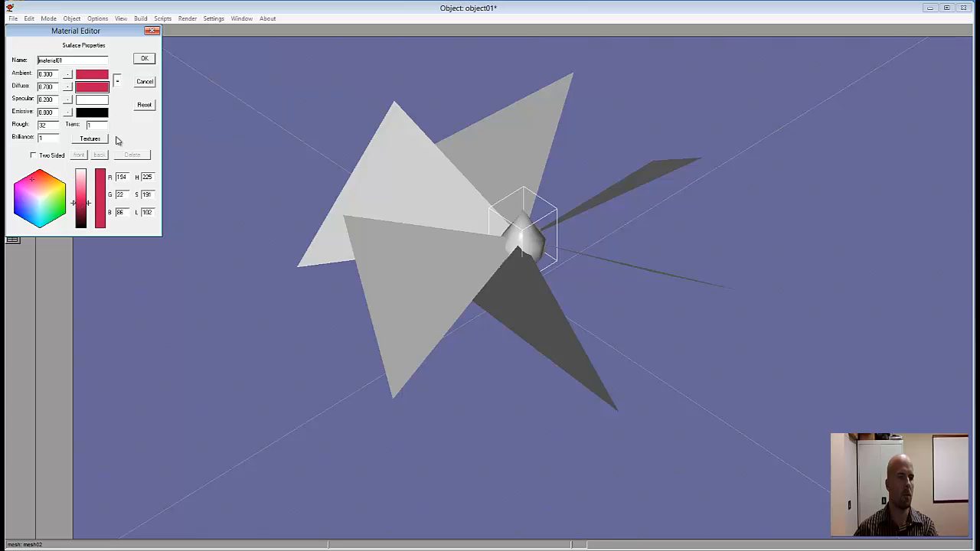
click(82, 206)
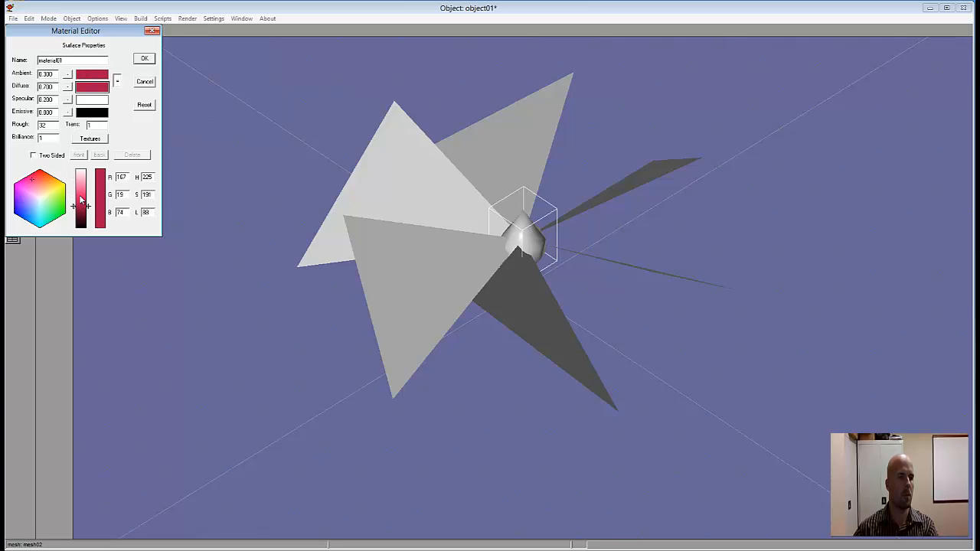
click(145, 61)
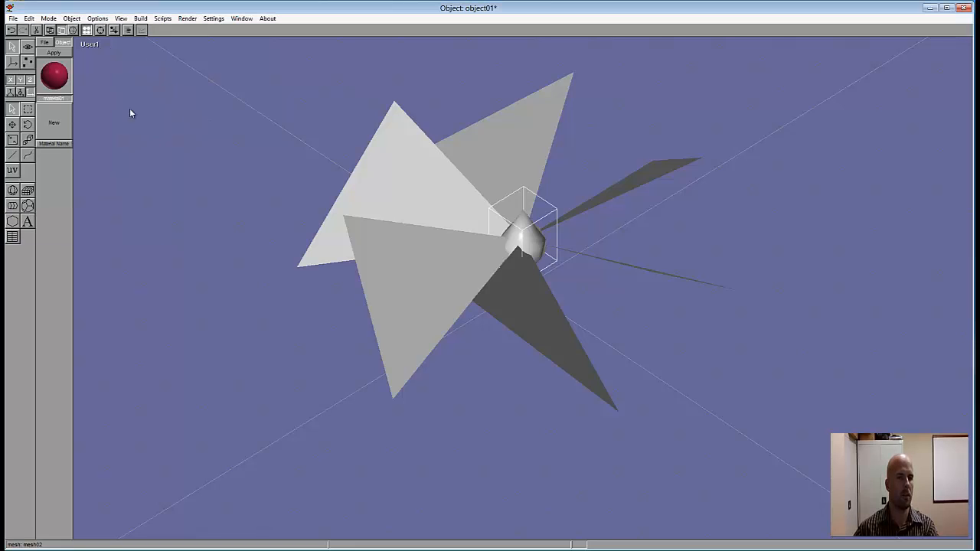
click(54, 53)
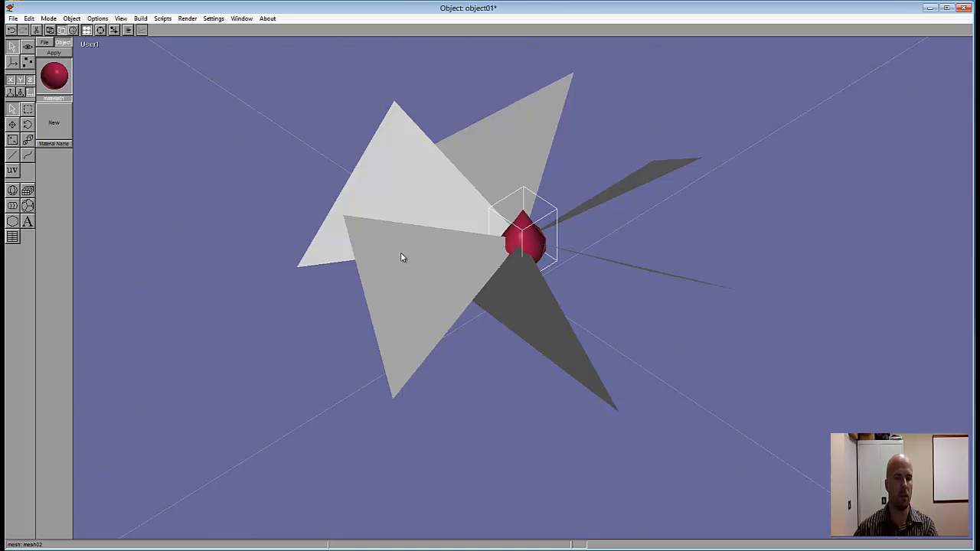
Step: Create a dark red material with RGB 118, 9, 9 and apply it to the six fan blades
click(397, 205)
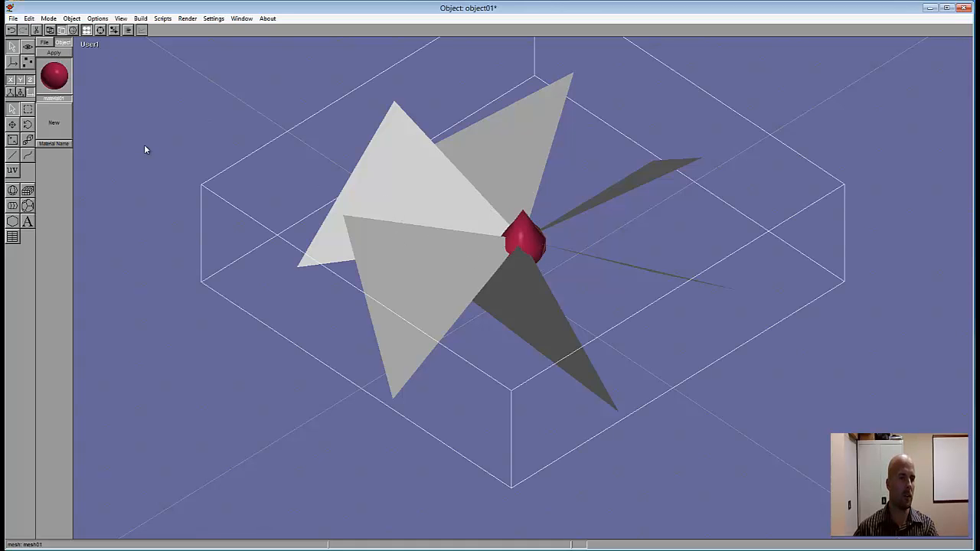
click(53, 123)
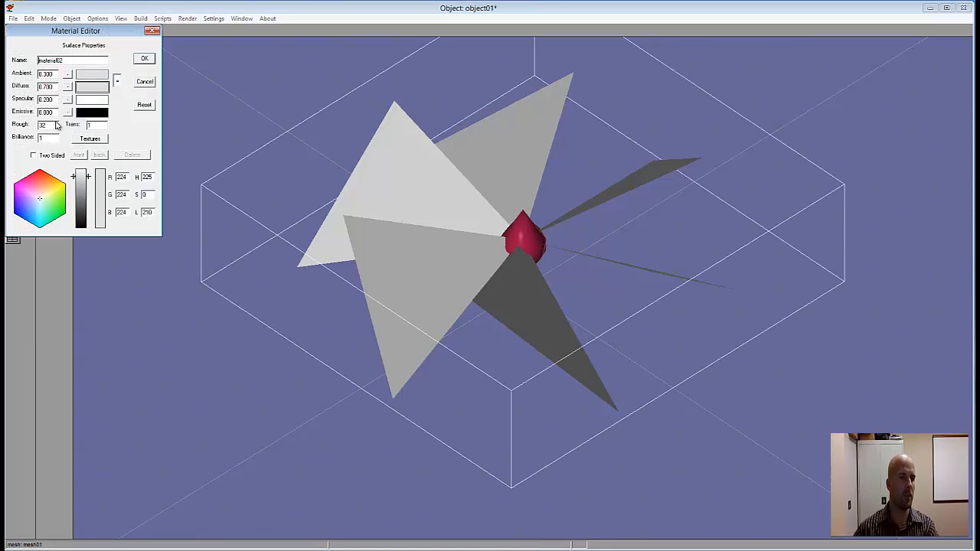
click(44, 180)
click(86, 207)
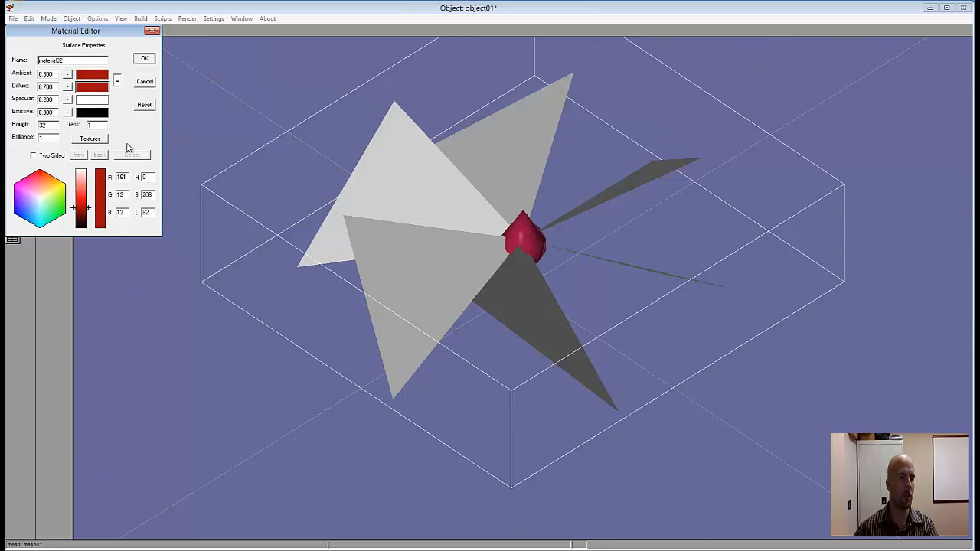
click(87, 213)
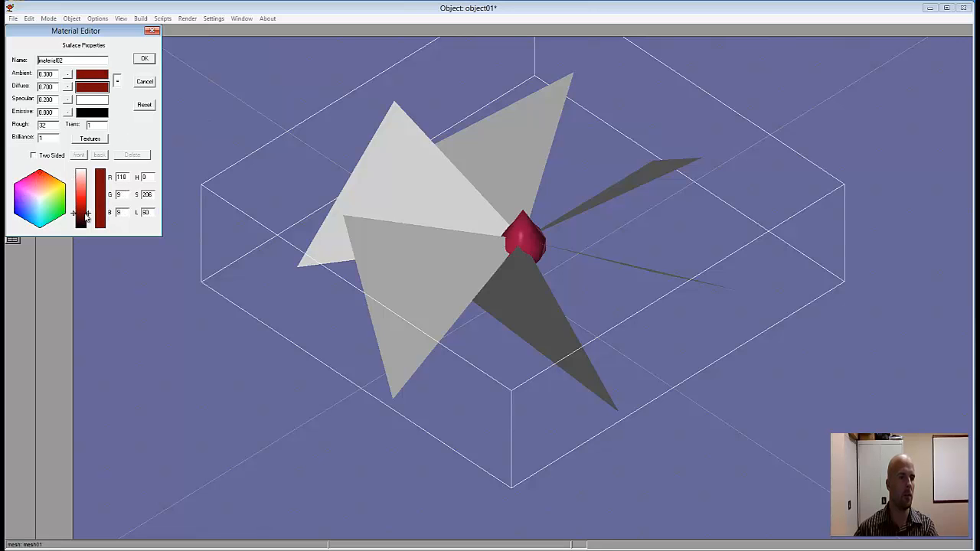
click(144, 59)
click(55, 52)
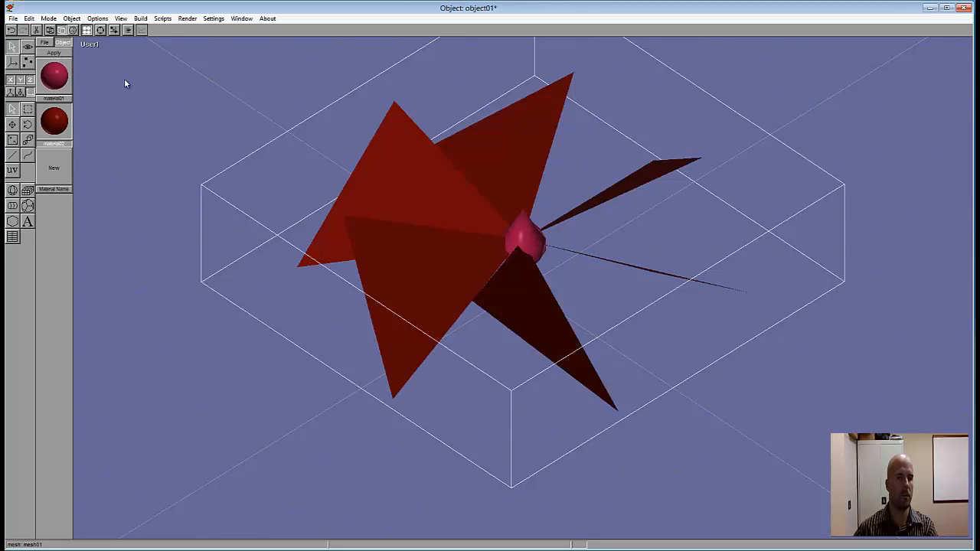
Step: Change the hub's crimson material to a dark green and apply that material to the six fan blades
double_click(50, 79)
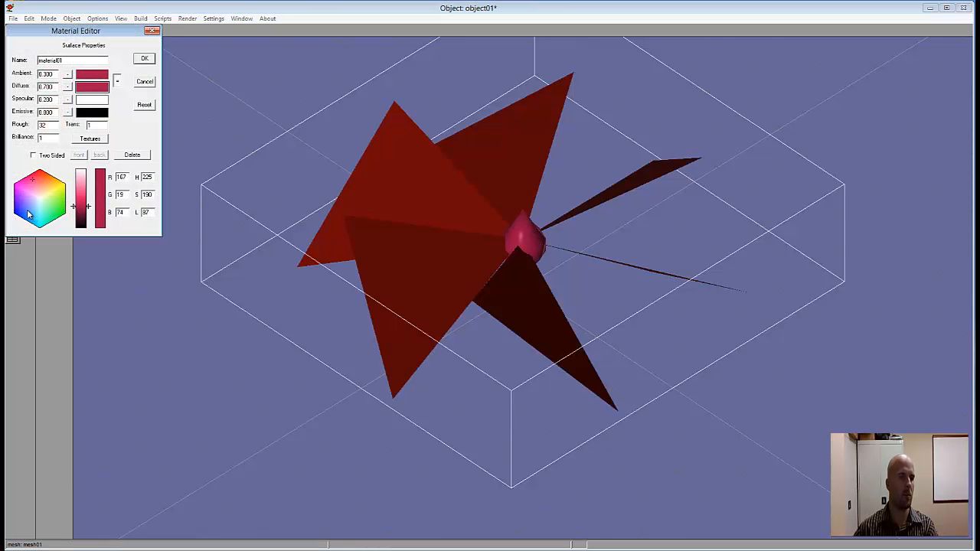
click(61, 207)
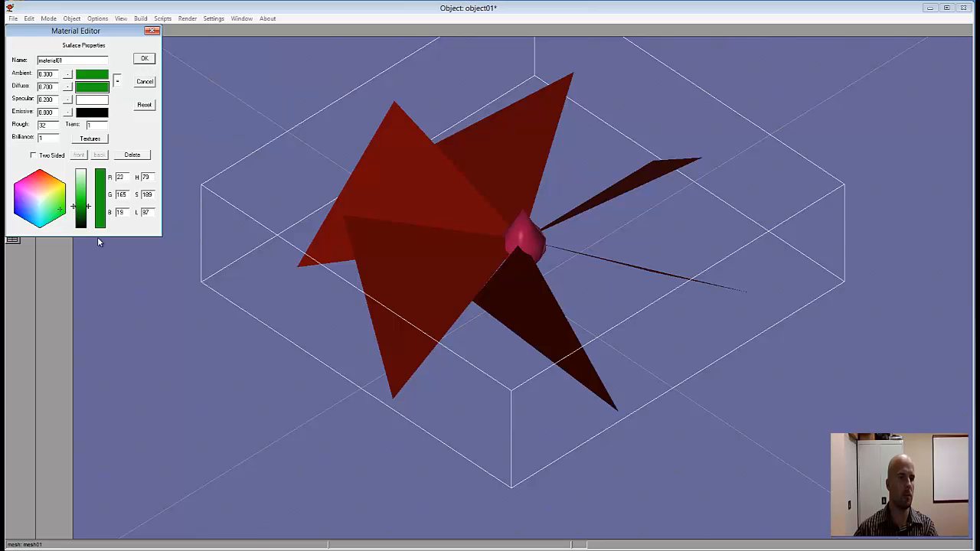
click(80, 215)
click(145, 59)
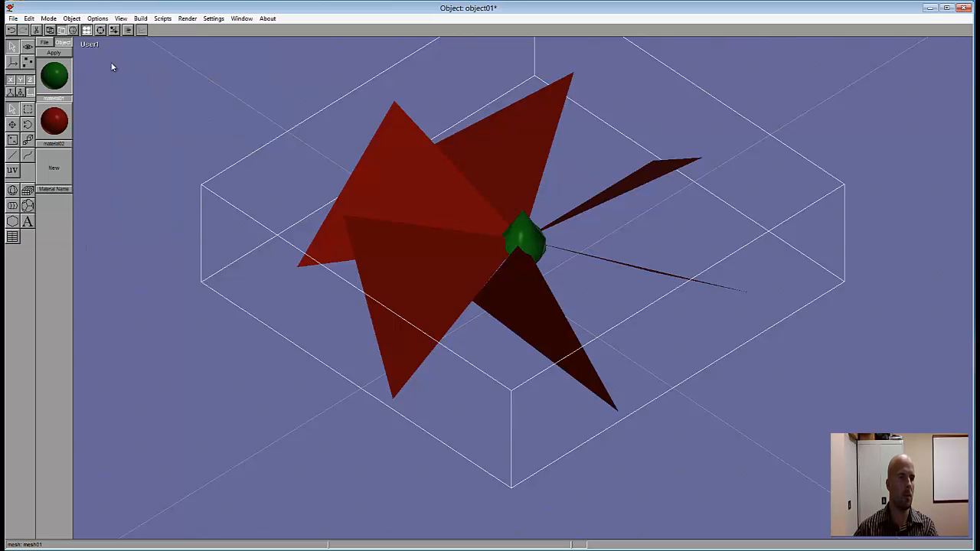
click(65, 53)
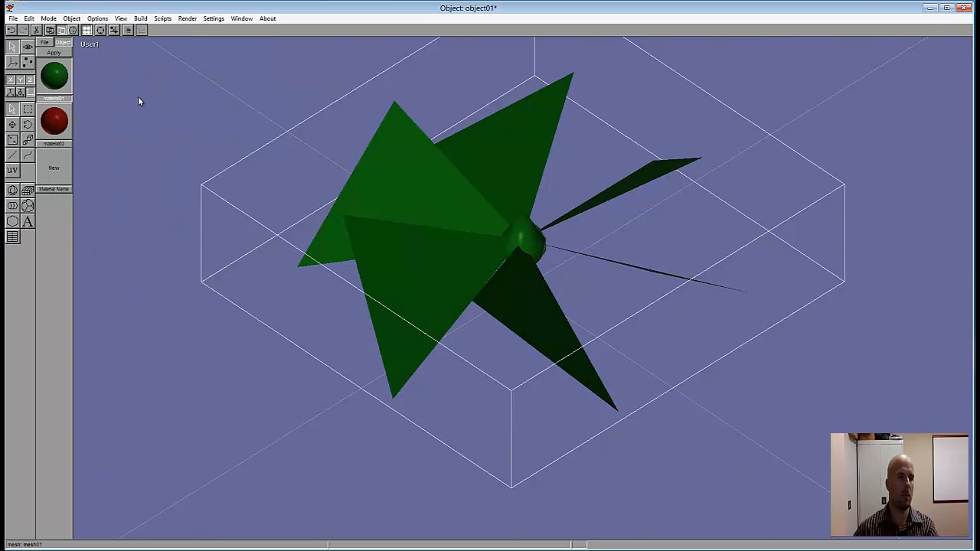
Step: In the Front view, add a text object with the author's full name just above the fan
click(100, 30)
mouse_move(512, 254)
mouse_down()
mouse_move(509, 222)
mouse_move(435, 242)
mouse_move(468, 274)
mouse_move(514, 247)
mouse_move(474, 259)
mouse_move(470, 243)
mouse_move(506, 244)
mouse_move(498, 256)
mouse_move(530, 249)
mouse_move(464, 249)
mouse_move(534, 243)
mouse_move(516, 243)
mouse_up()
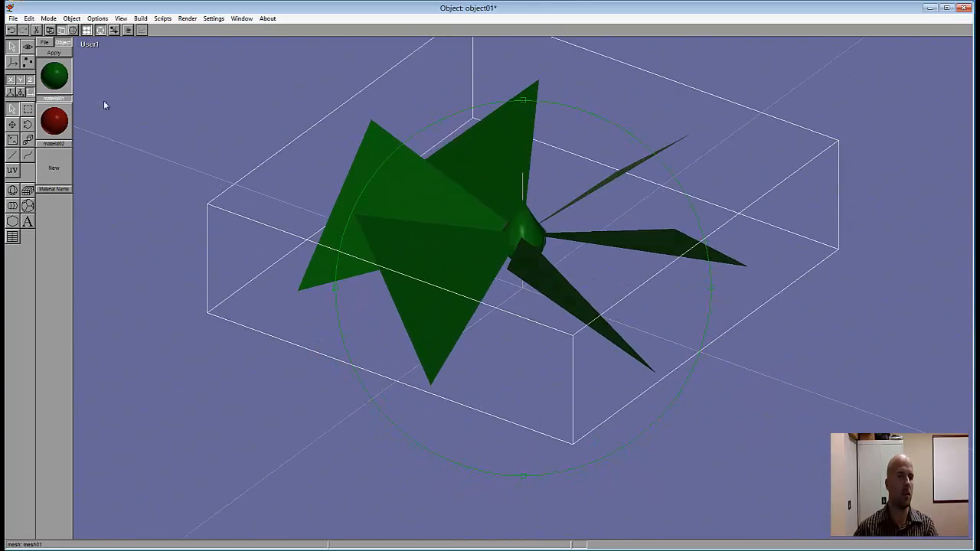
click(100, 30)
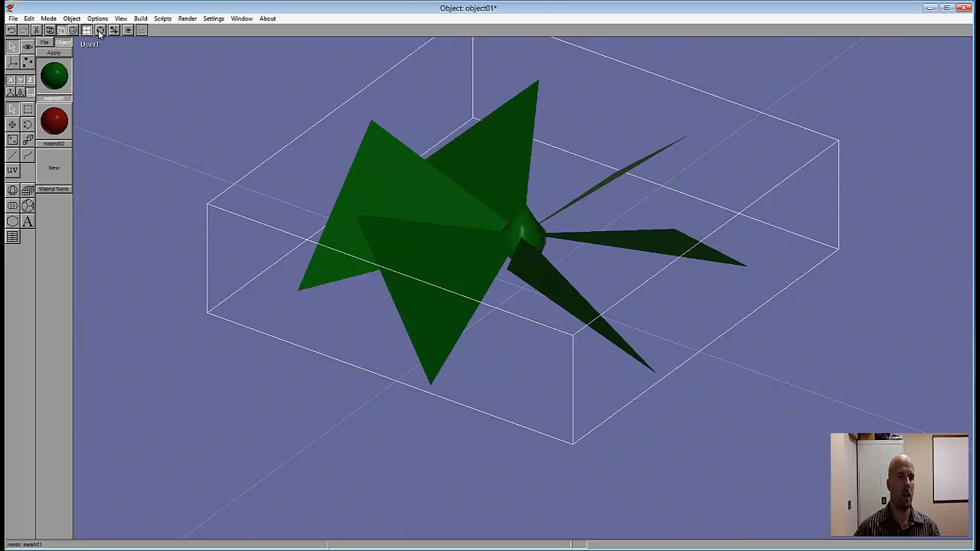
click(90, 46)
click(80, 68)
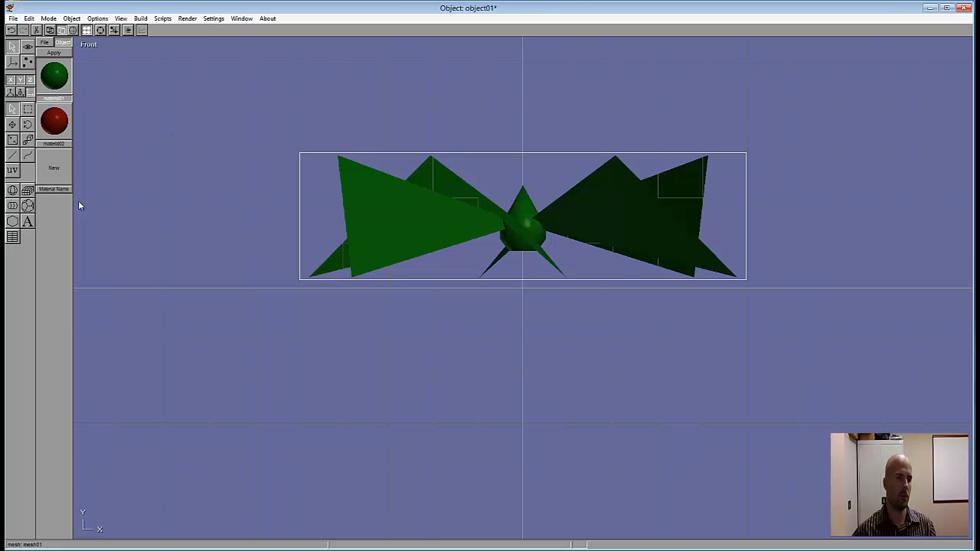
click(29, 222)
click(433, 119)
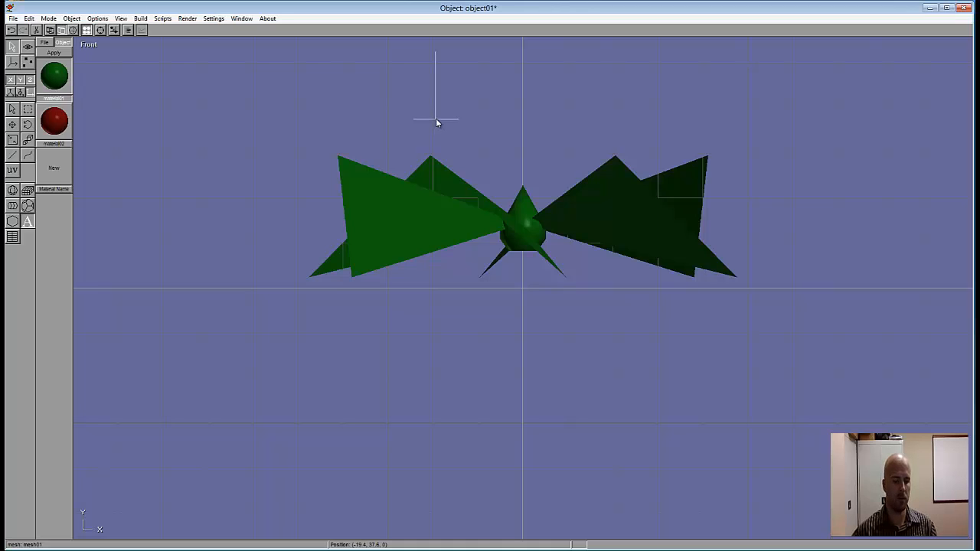
text(Matt Ladwig)
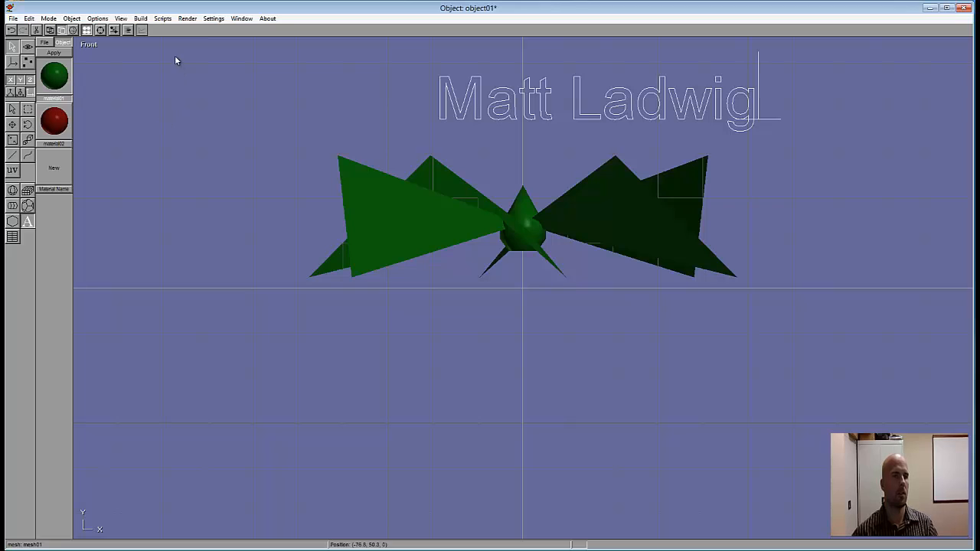
Step: Extrude the name text into solid letters and apply the dark red material to them
click(141, 18)
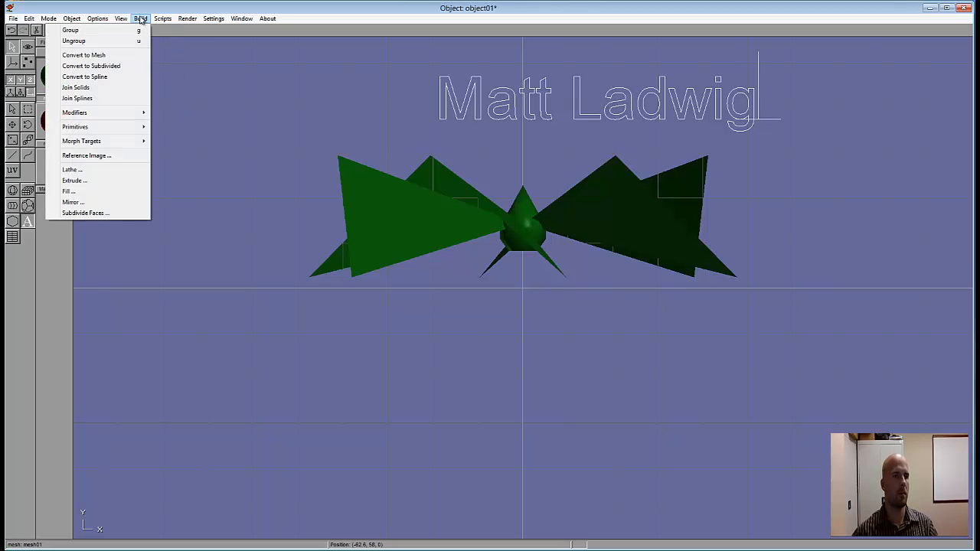
click(74, 180)
click(117, 58)
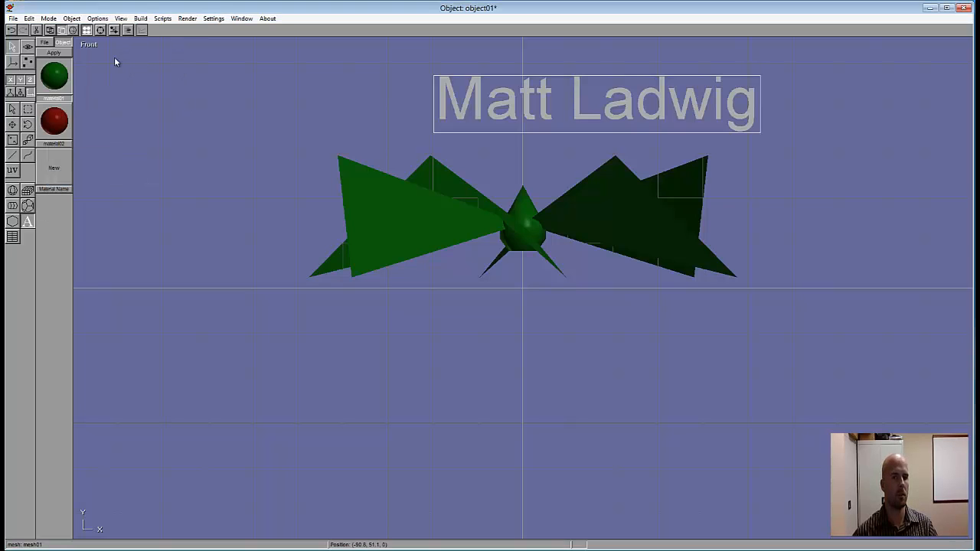
click(50, 124)
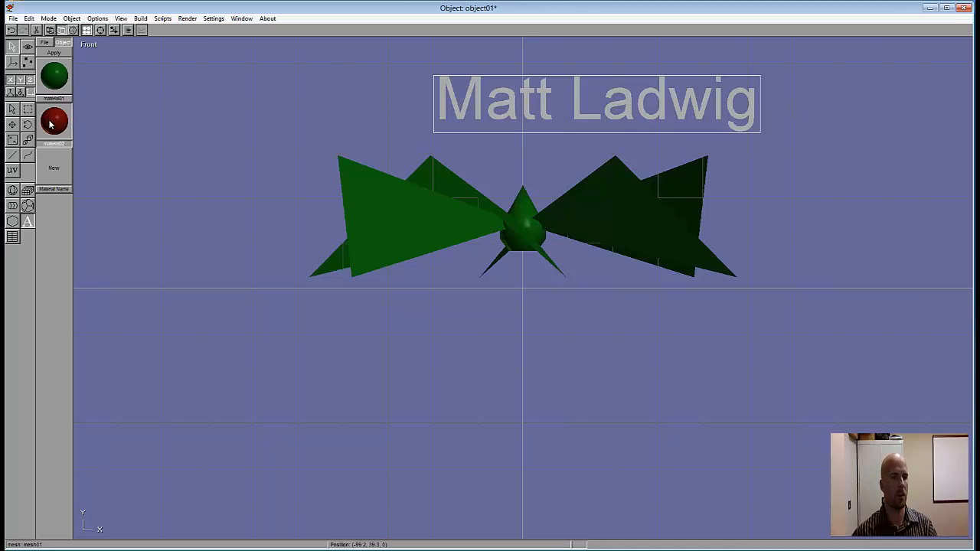
click(55, 53)
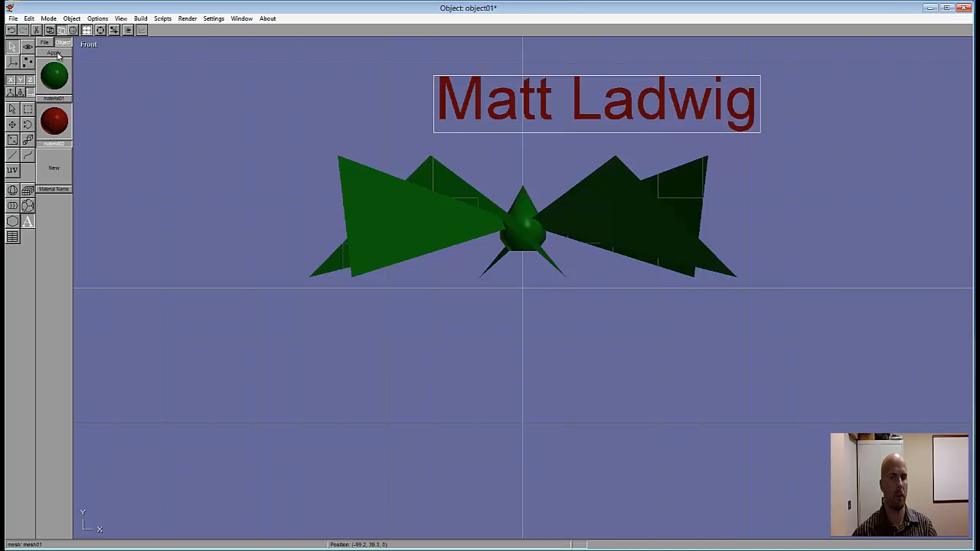
Step: Set up an image render of the fan and name text from an angled view, 800 wide and 600 high
click(101, 32)
drag(554, 219, 547, 229)
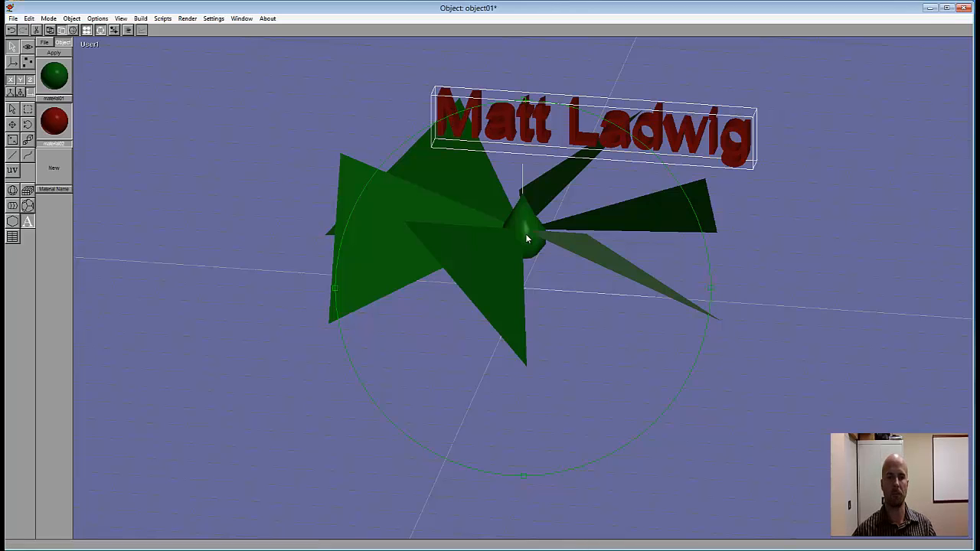
drag(526, 236, 569, 284)
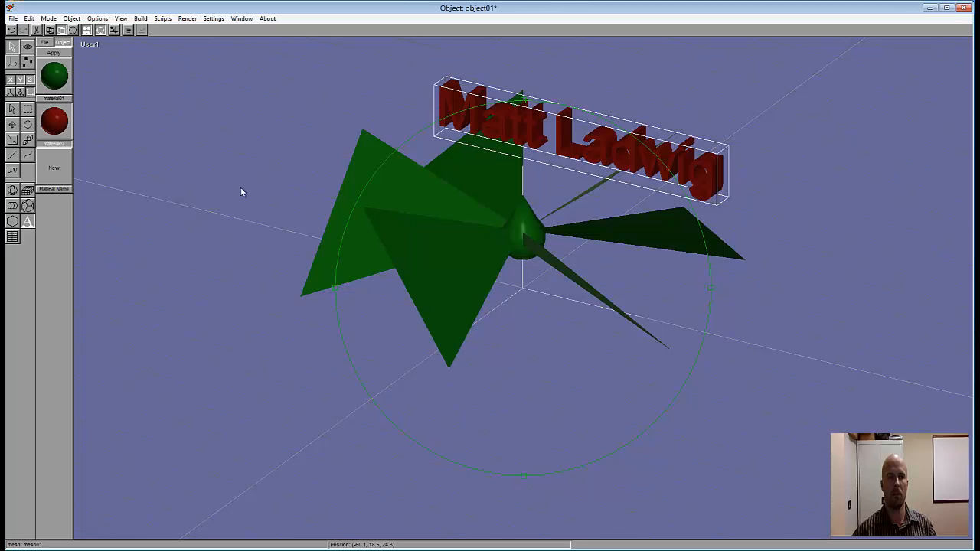
click(187, 18)
click(176, 30)
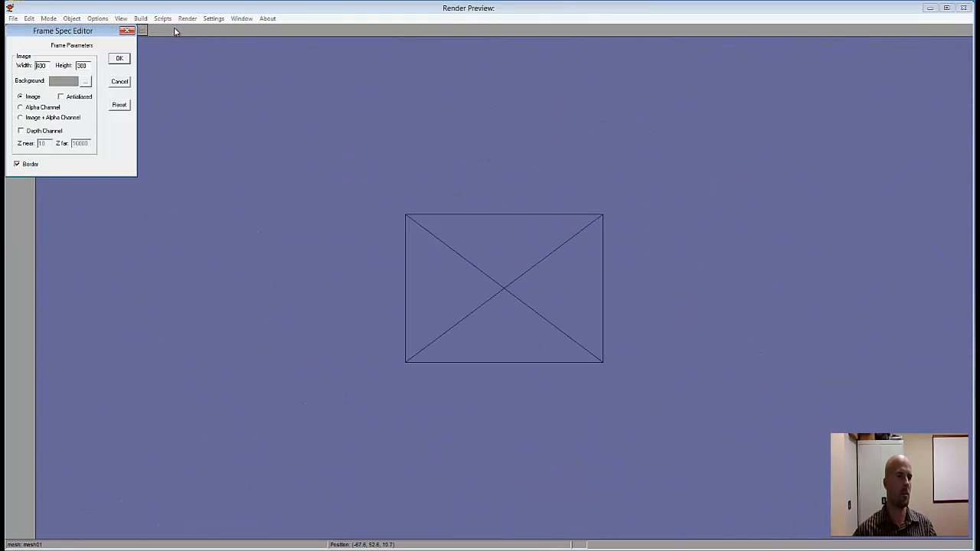
drag(48, 65, 34, 66)
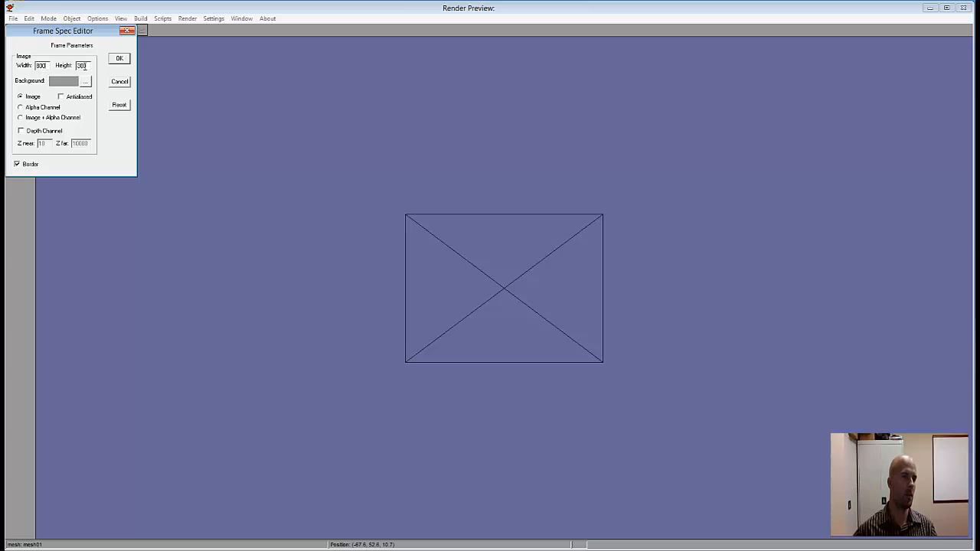
drag(87, 66, 74, 66)
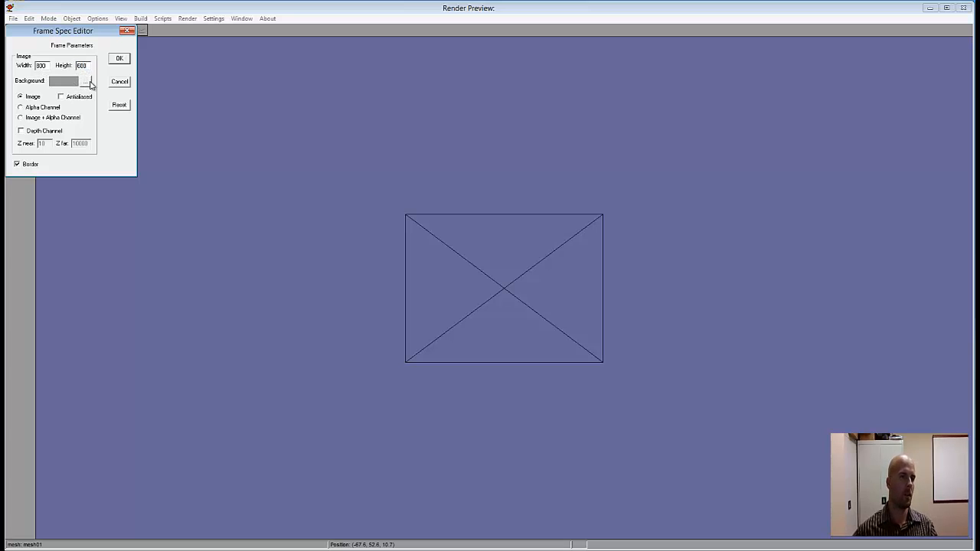
Step: Give the render a light green background with antialiasing, render the image and close its preview
click(91, 82)
click(44, 90)
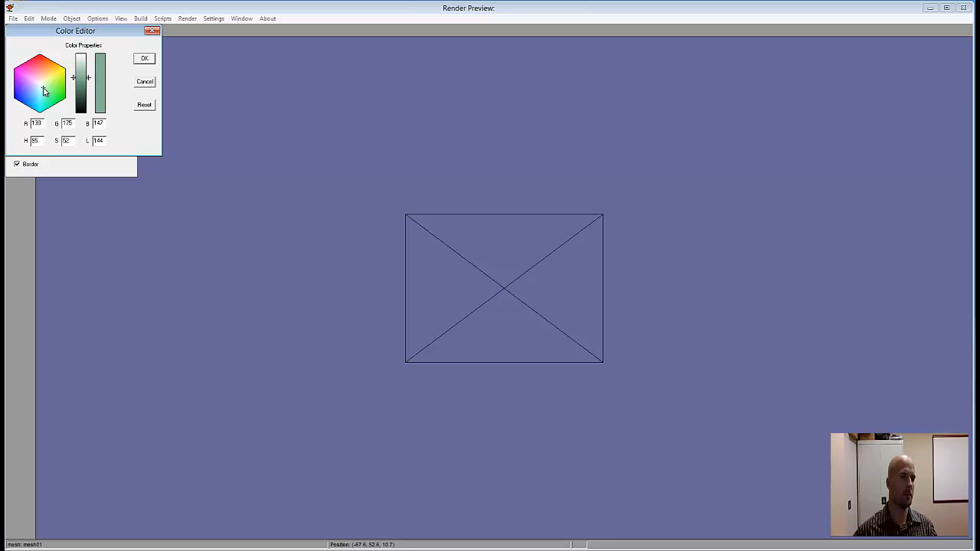
click(50, 86)
click(144, 59)
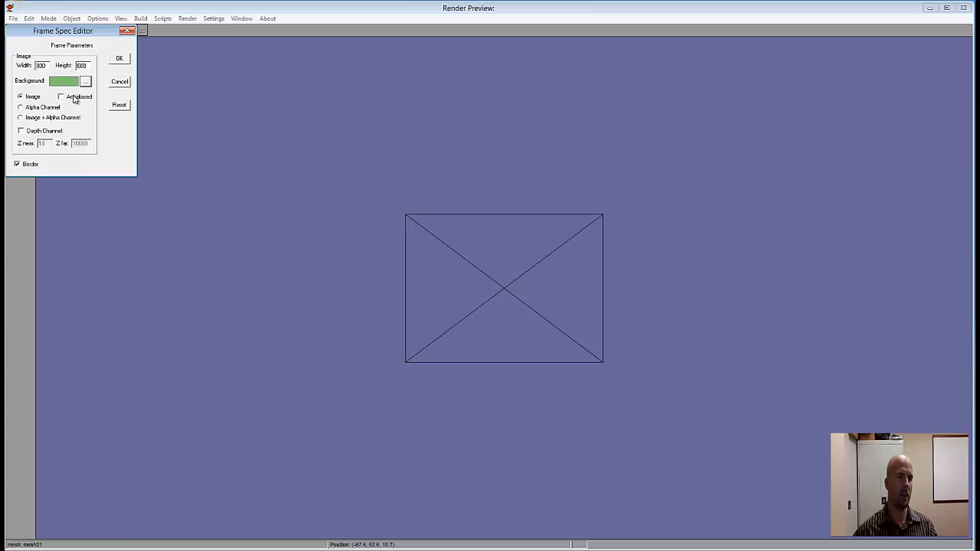
click(62, 98)
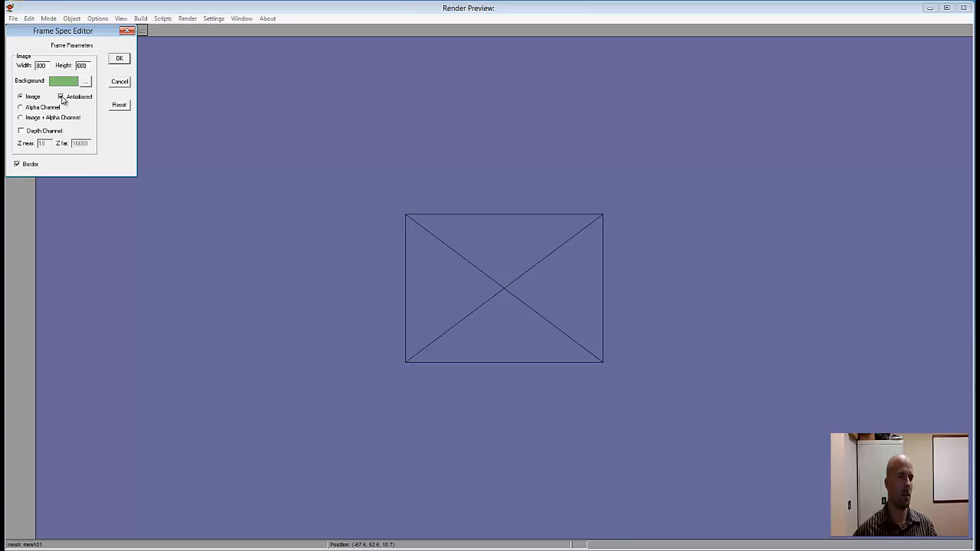
click(119, 58)
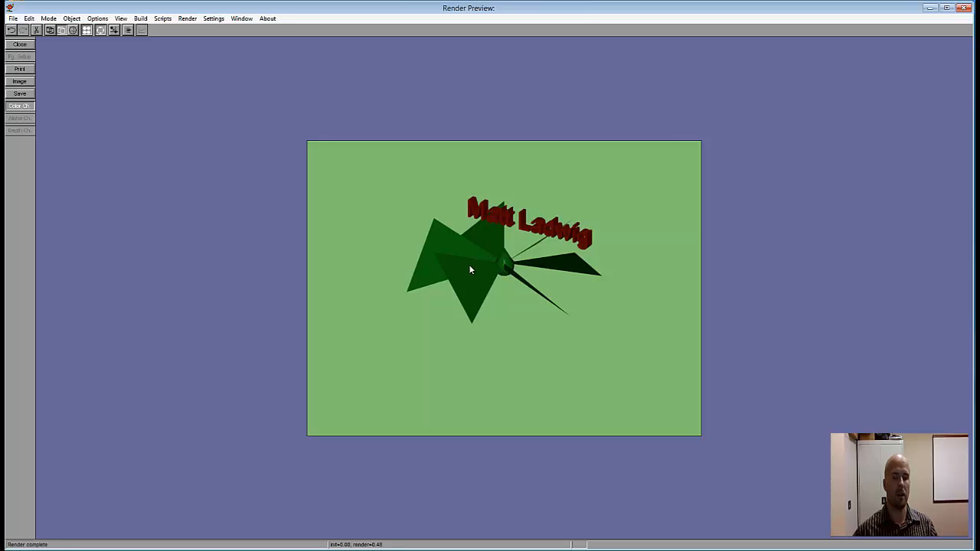
click(27, 45)
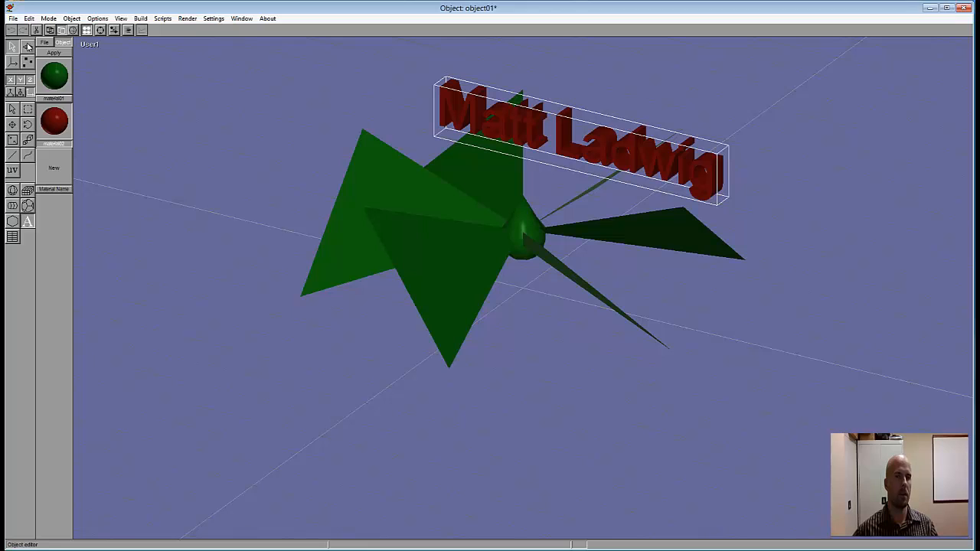
Step: Enlarge and recentre the fan and name text in the view, and render the image again with the same frame settings
click(27, 48)
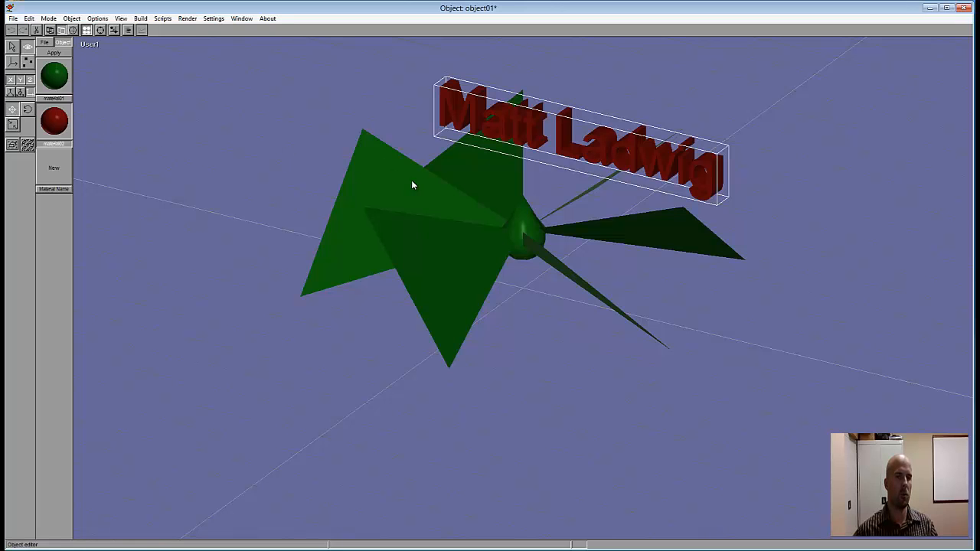
drag(412, 185, 409, 225)
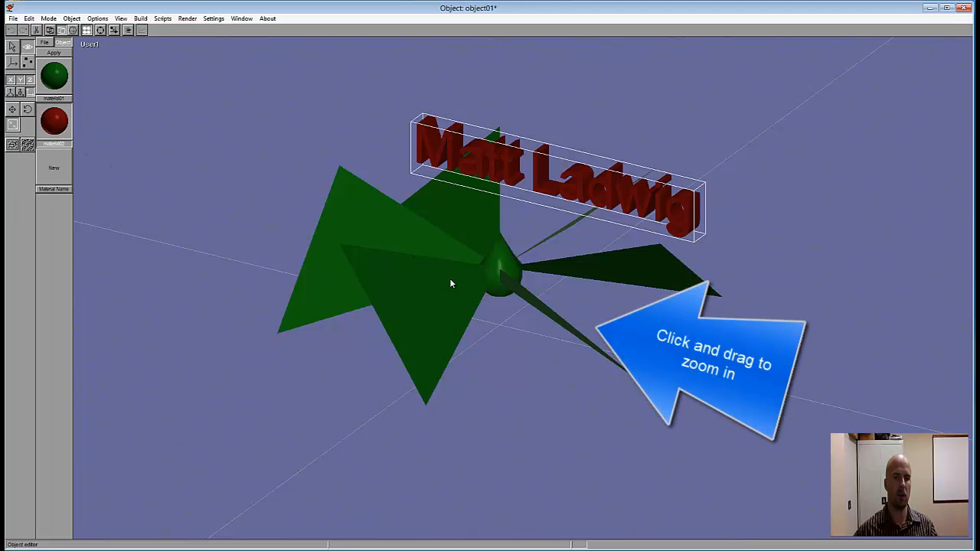
right_drag(451, 280, 582, 292)
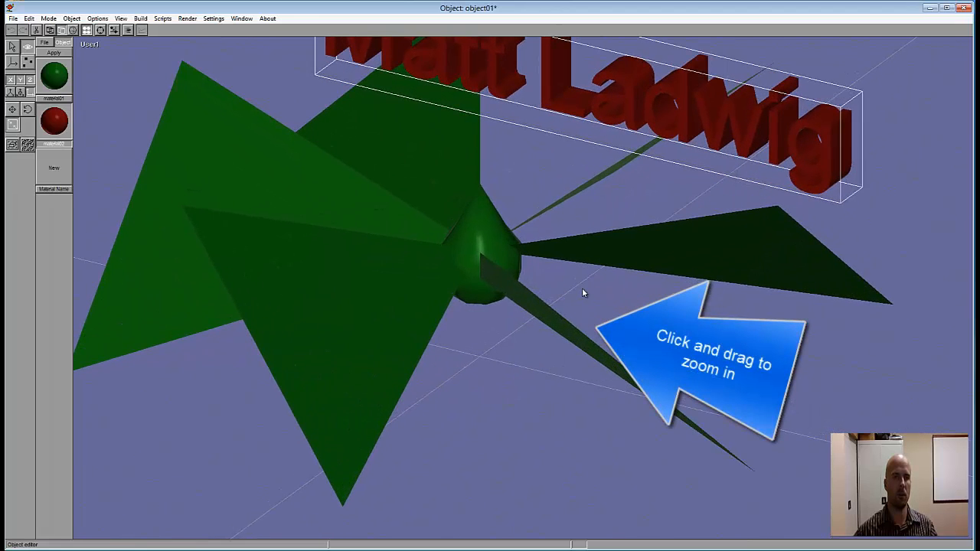
drag(407, 143, 460, 245)
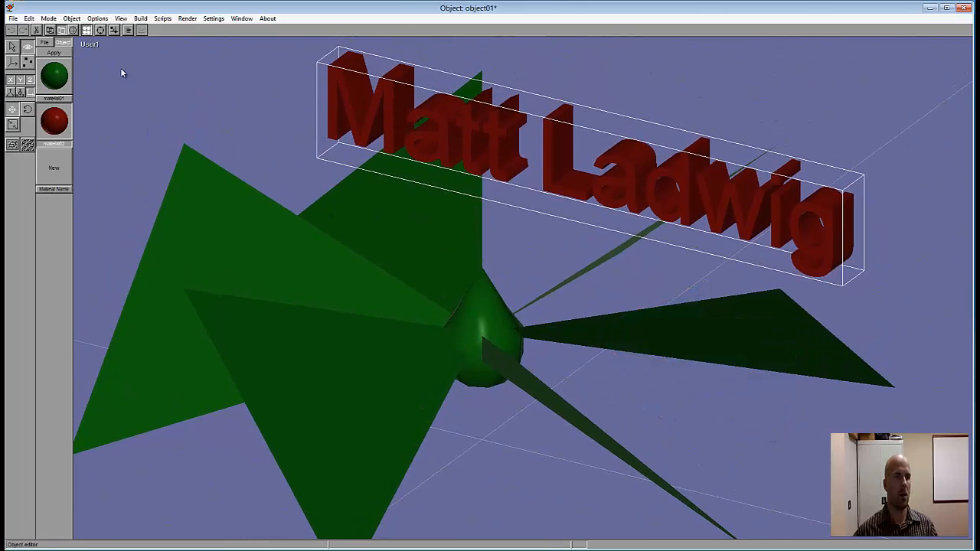
click(187, 18)
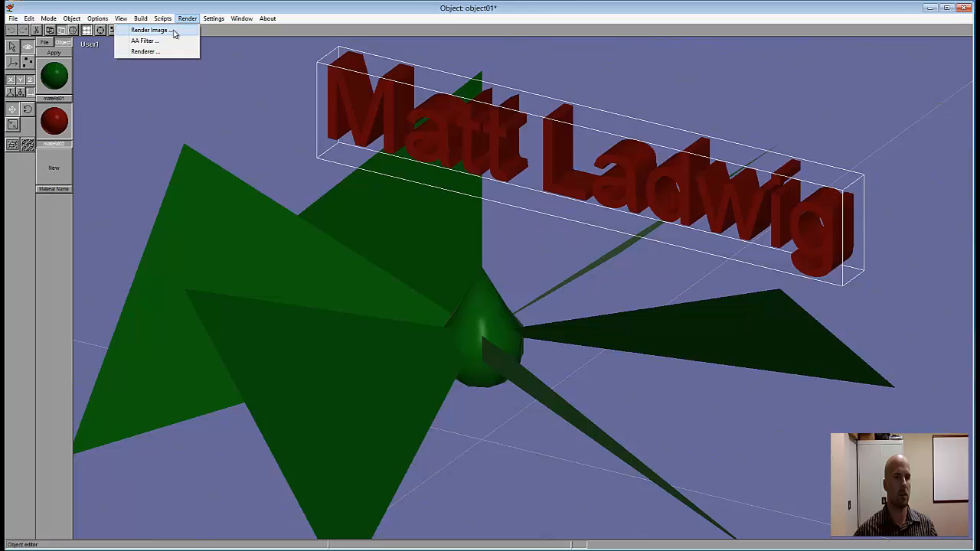
click(173, 31)
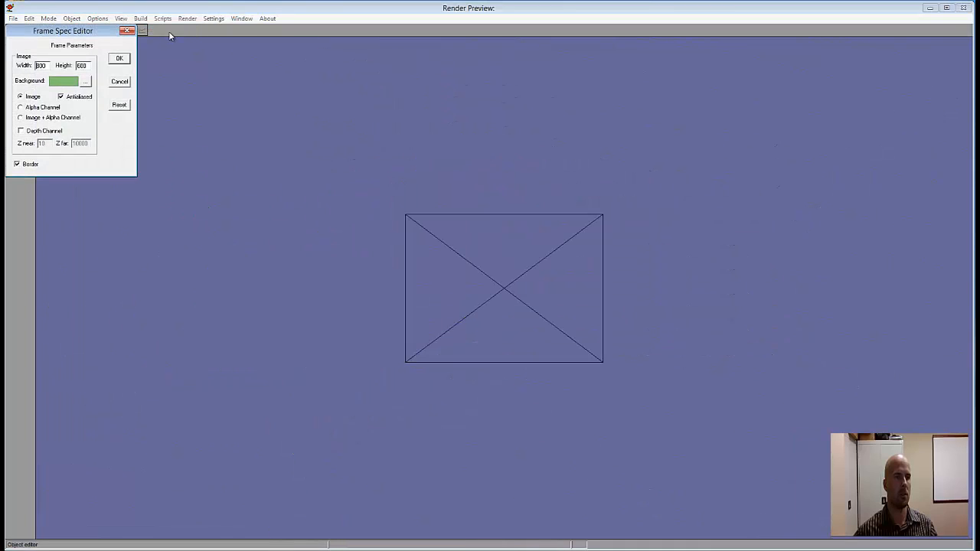
click(121, 59)
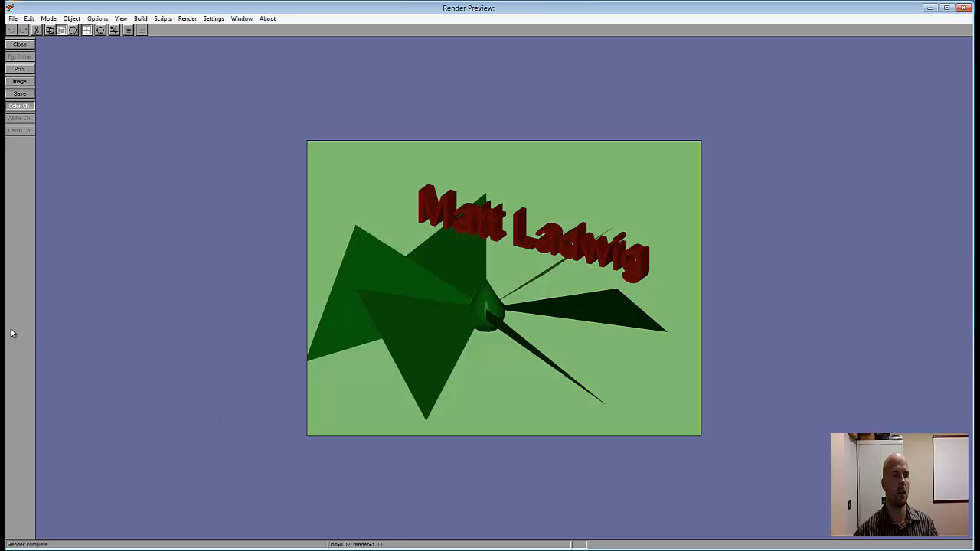
Step: Start saving the rendered image to a file
click(20, 93)
click(21, 98)
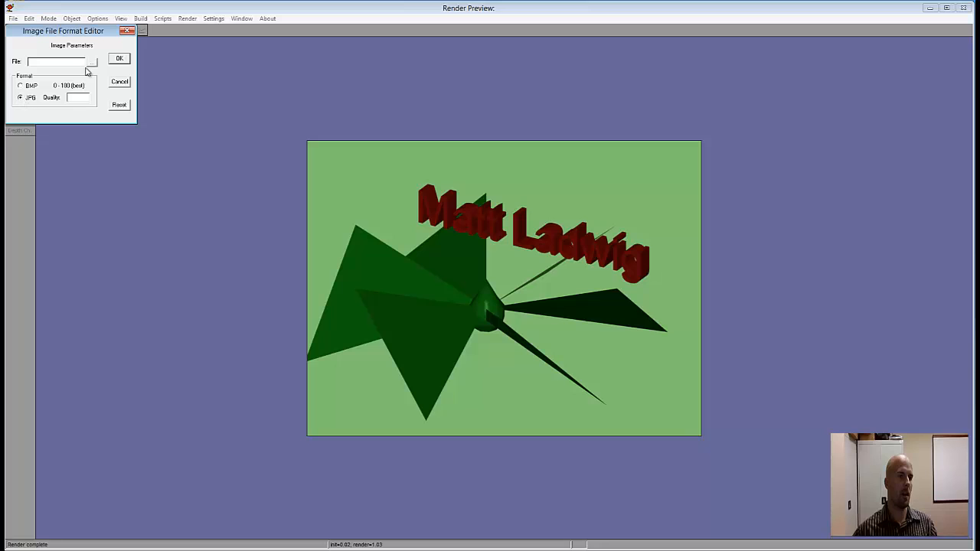